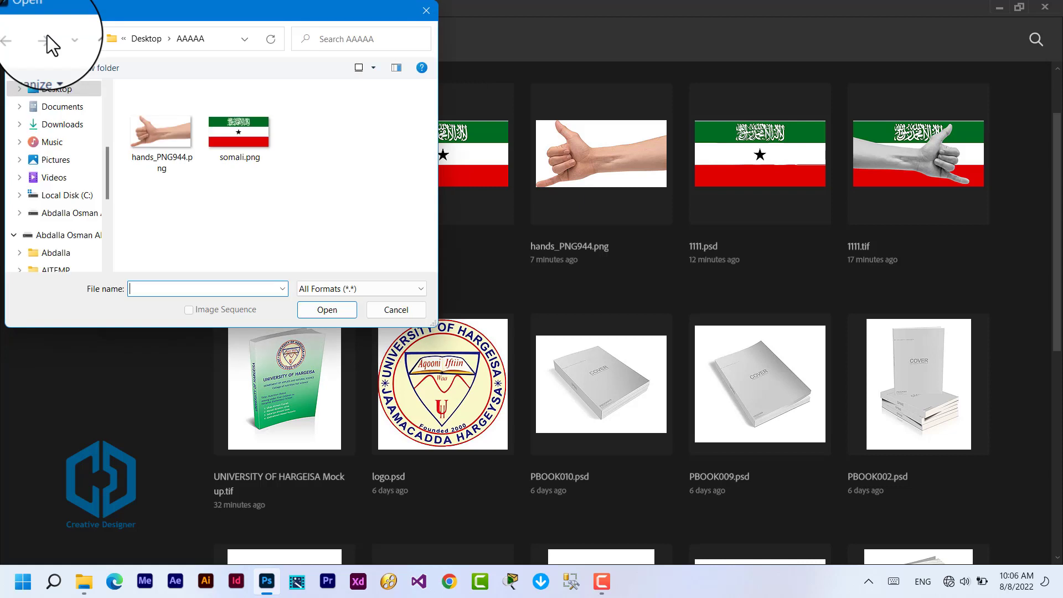
Step: Open hands_PNG944.png and somali.png together from the AAAAA folder
left_click(160, 139)
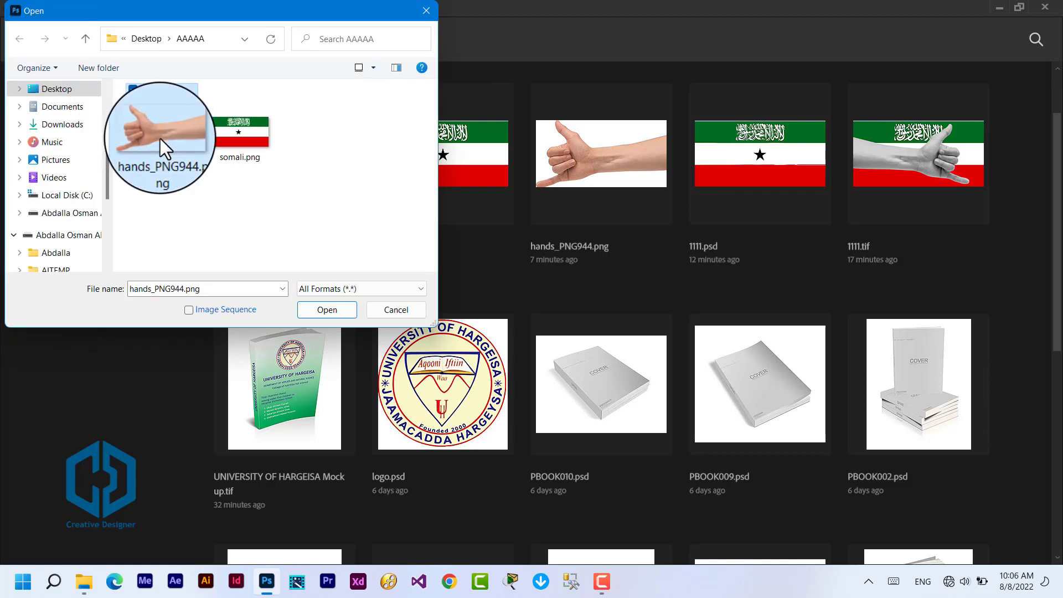
left_click(235, 139, "ctrl")
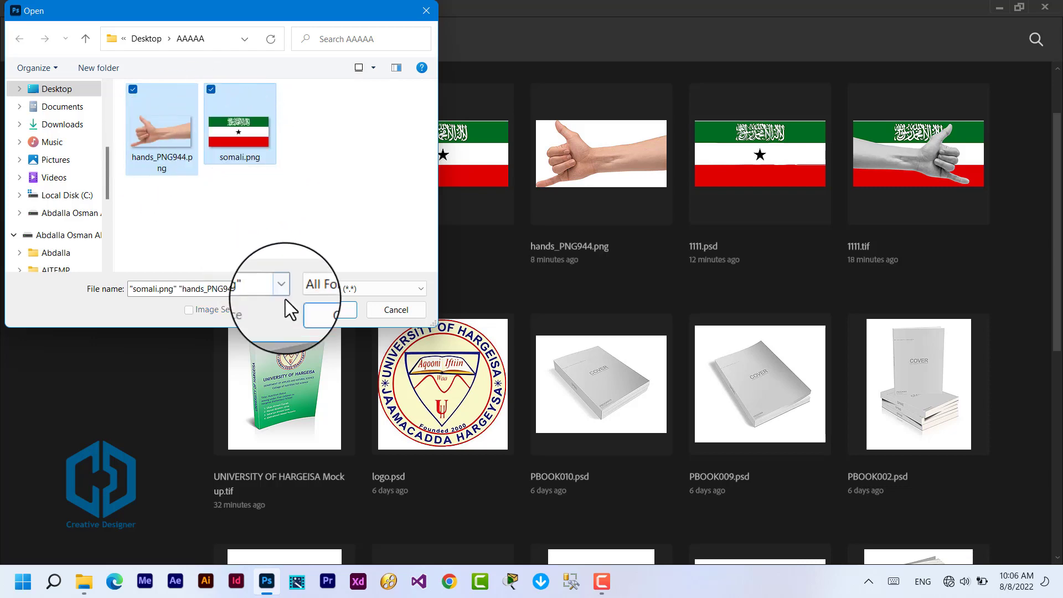
left_click(332, 310)
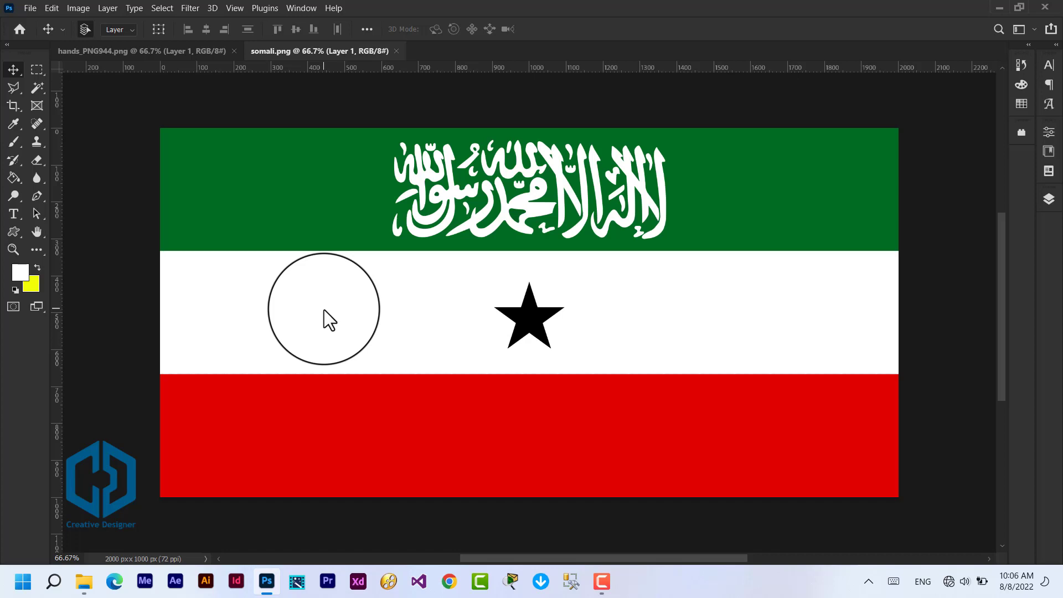
Step: Bring the hand image into the somali.png document as a new layer and flip it horizontally
left_click(135, 50)
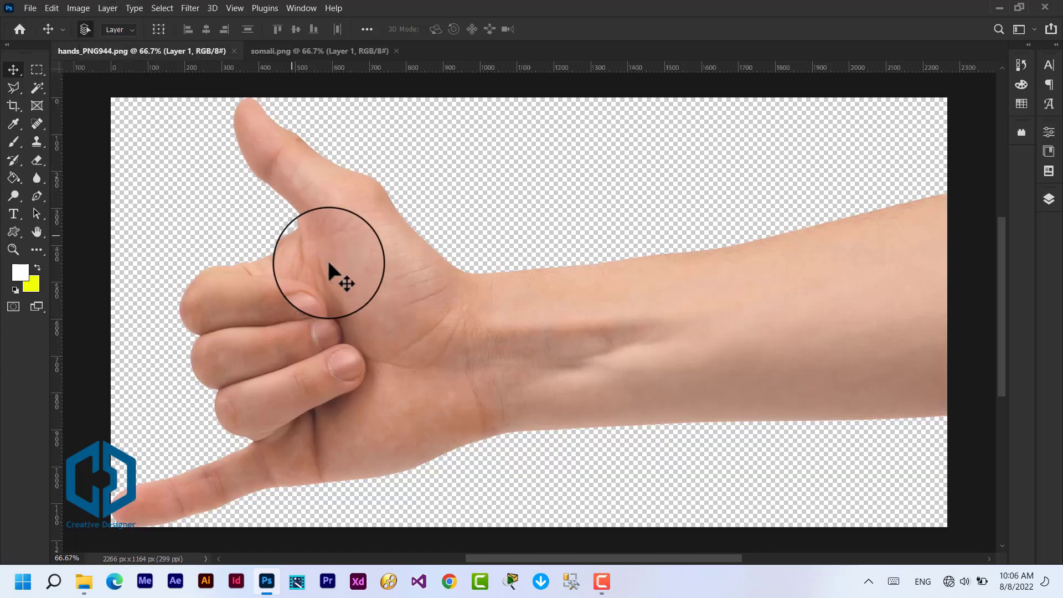
left_click_drag(329, 265, 453, 363)
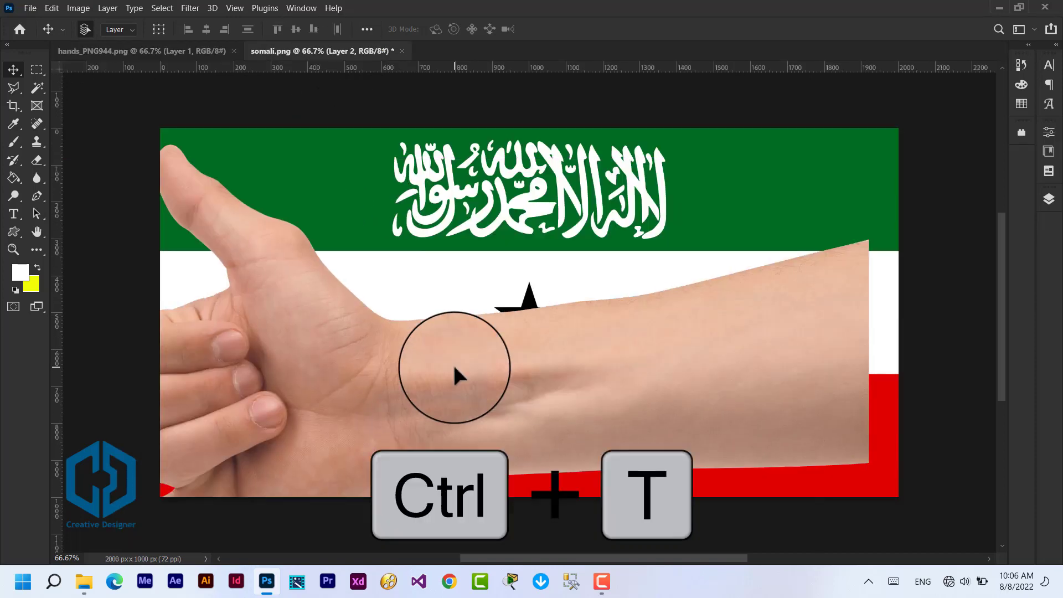
key("ctrl+t")
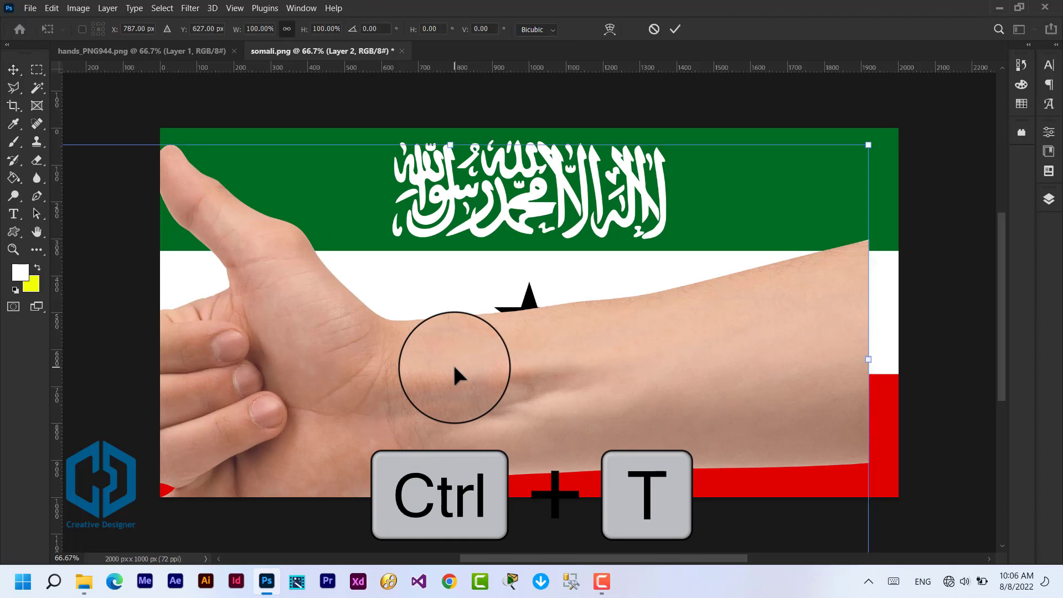
right_click(508, 368)
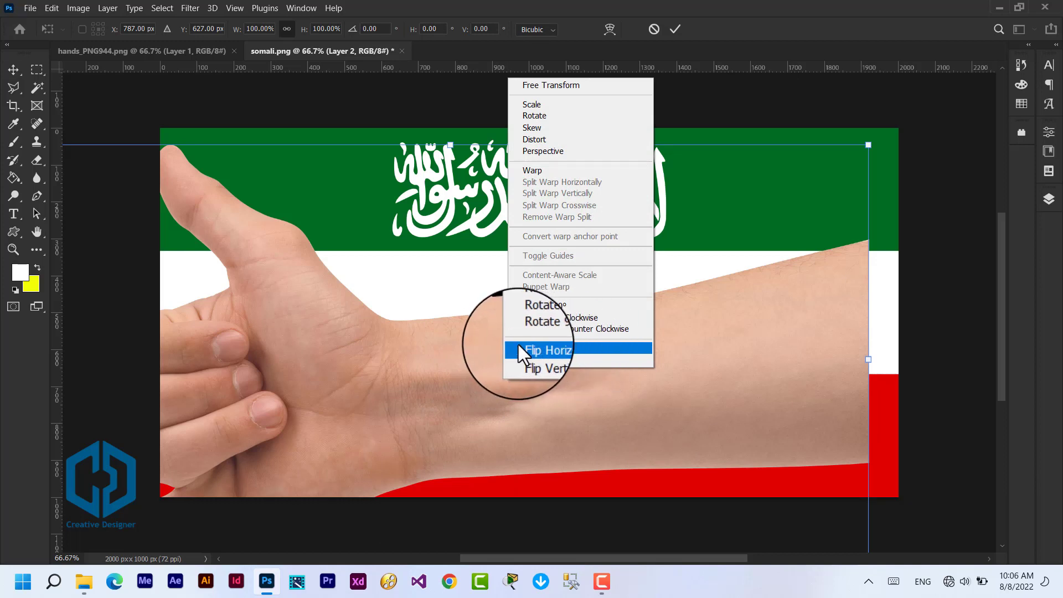
left_click(589, 347)
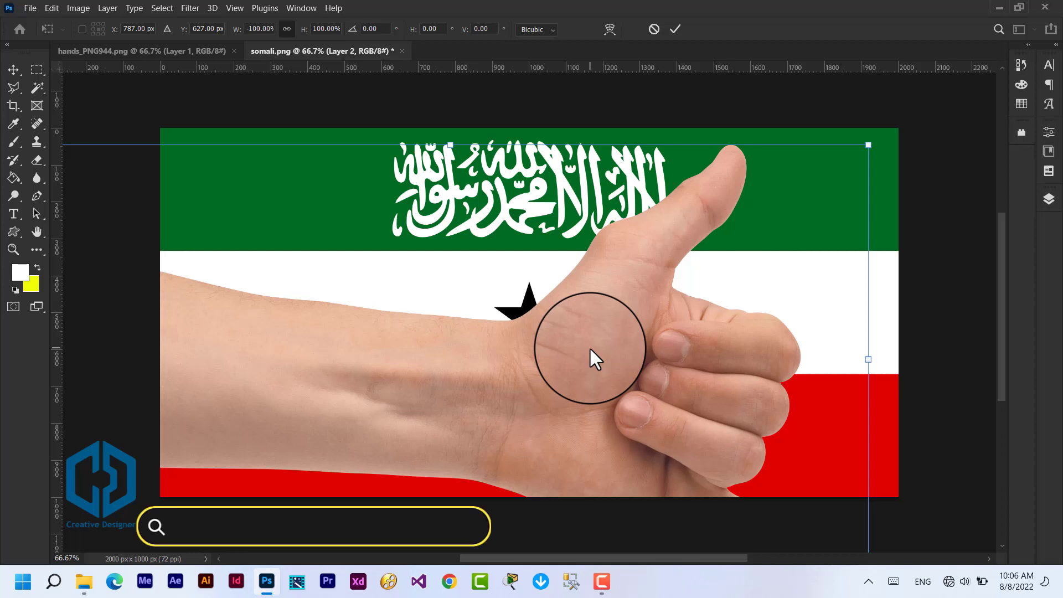
Step: Scale the flipped hand to about 71%, tilt it slightly counterclockwise, and place it over the flag with the forearm reaching the left edge
left_click_drag(868, 145, 754, 237)
left_click_drag(513, 382, 612, 332)
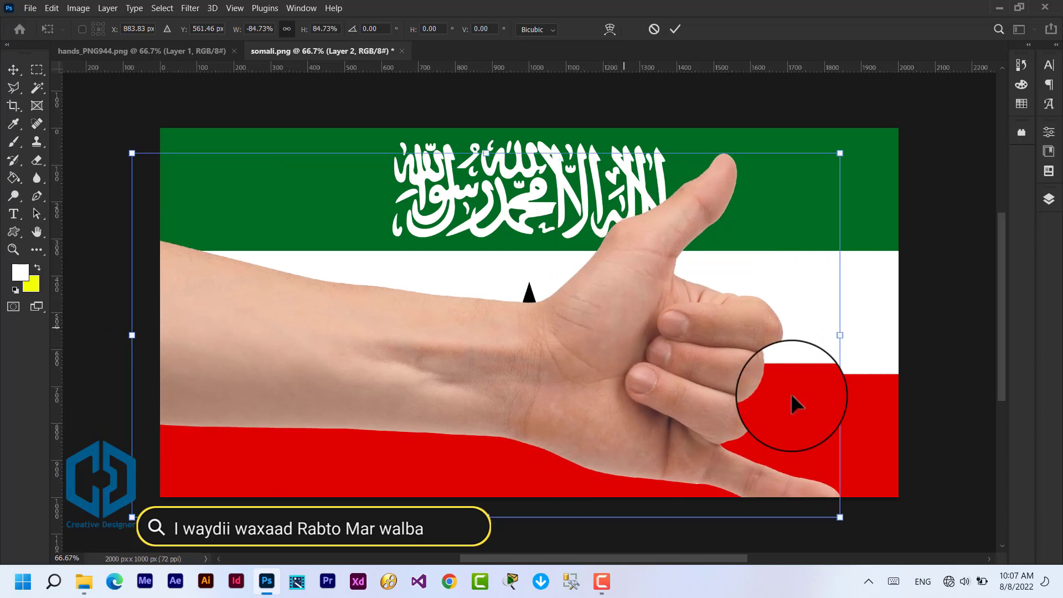
left_click_drag(839, 517, 734, 453)
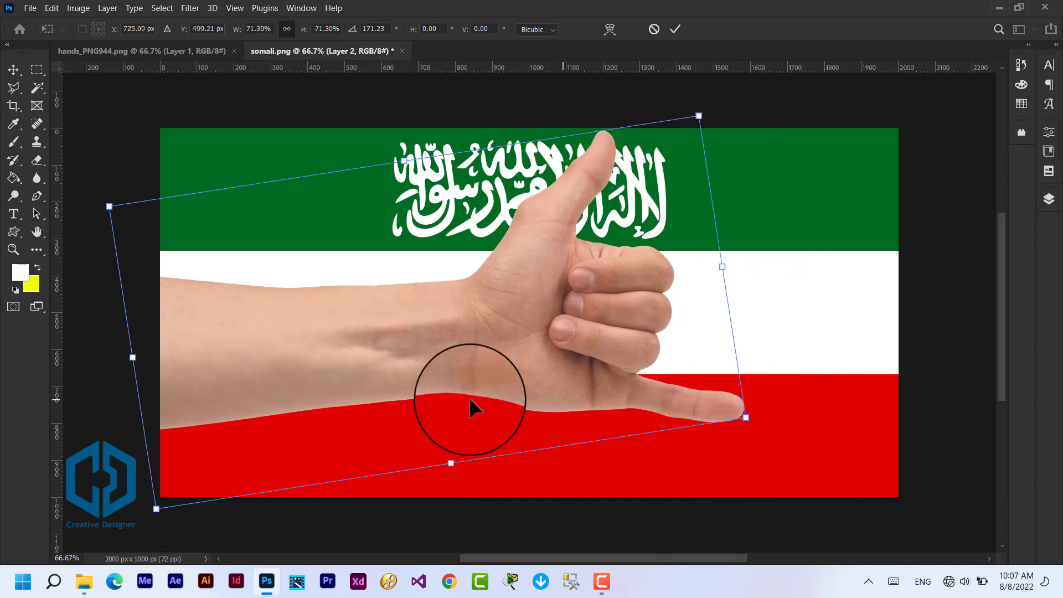
mouse_move(370, 367)
left_mouse_down()
mouse_move(381, 359)
mouse_move(376, 371)
left_mouse_up()
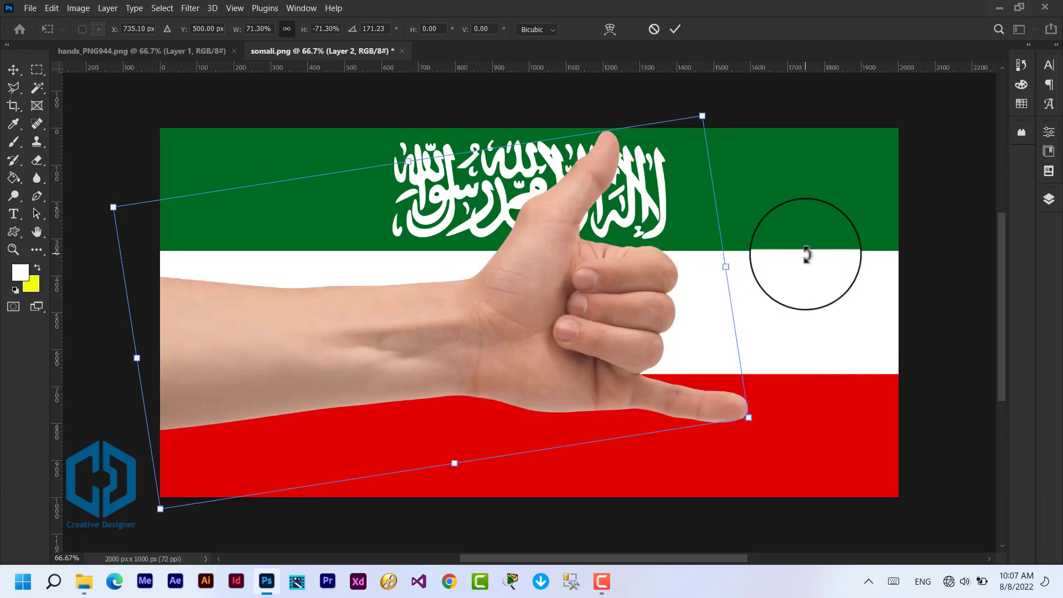
key("Return")
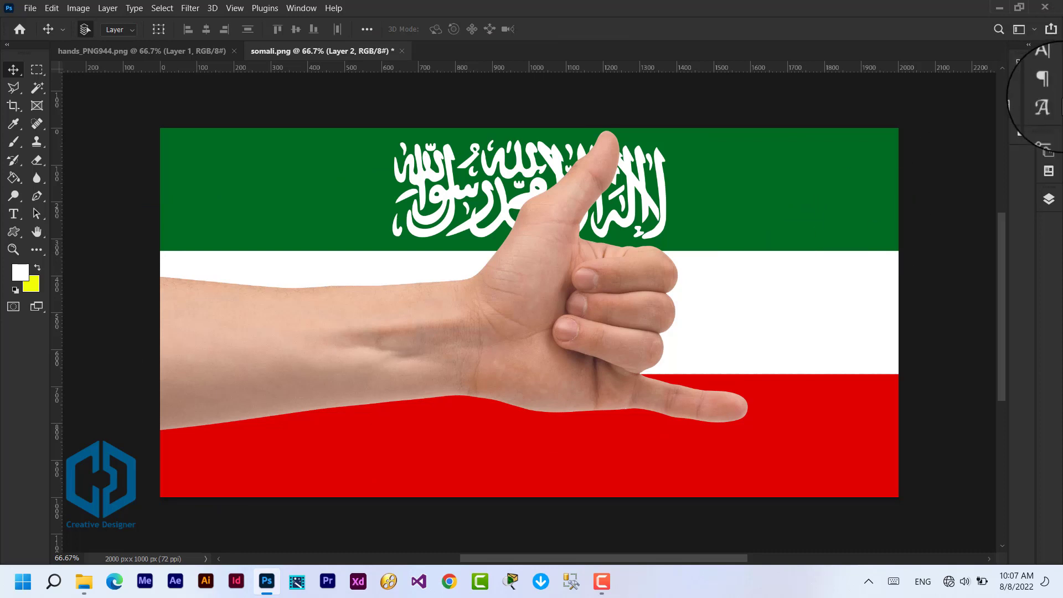
Step: Show the layer list and desaturate the hand on Layer 2
left_click(1047, 200)
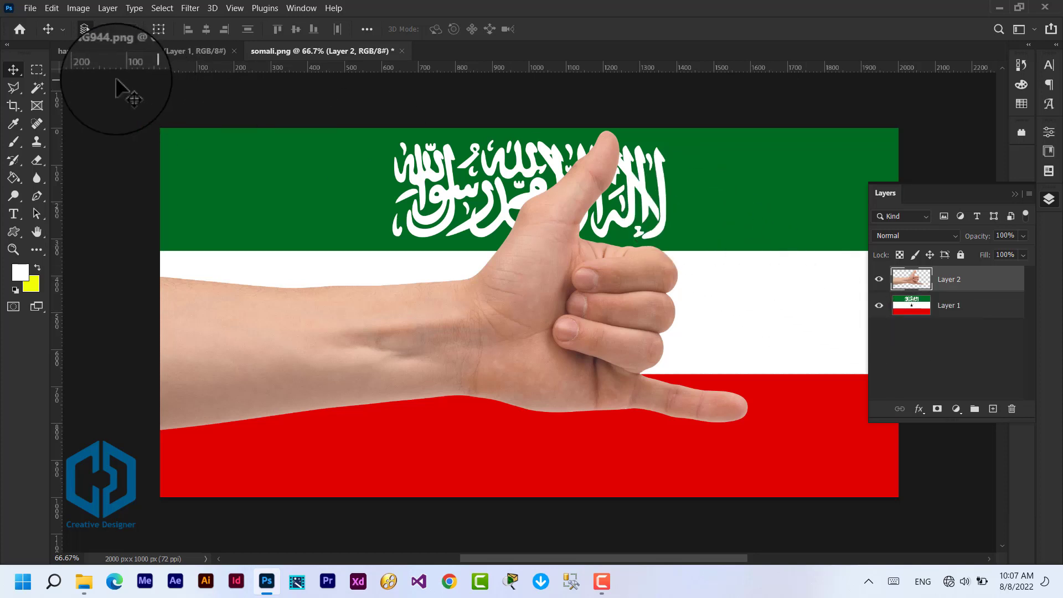
left_click(79, 11)
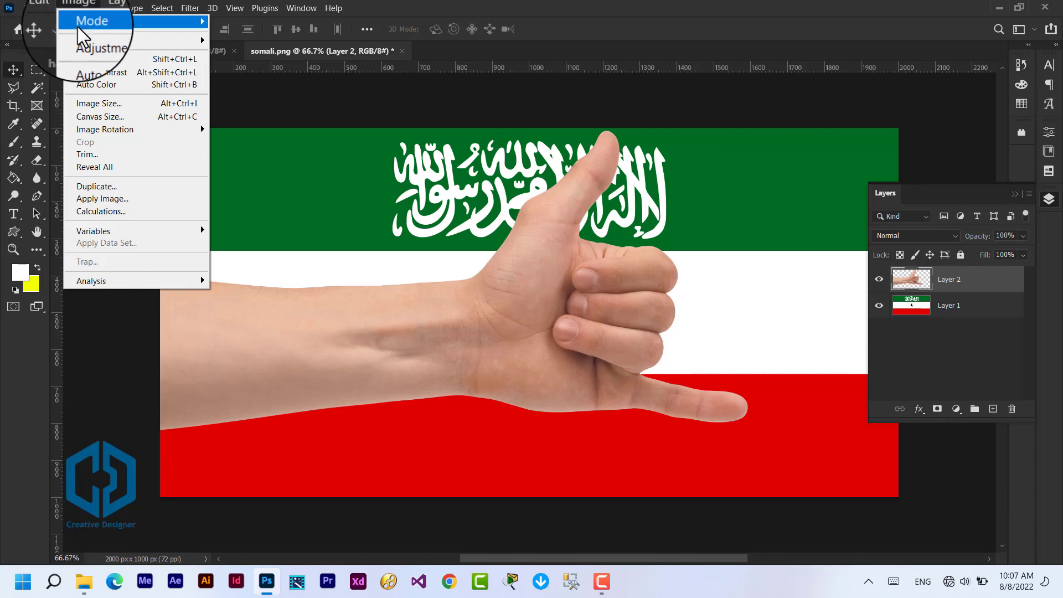
mouse_move(139, 42)
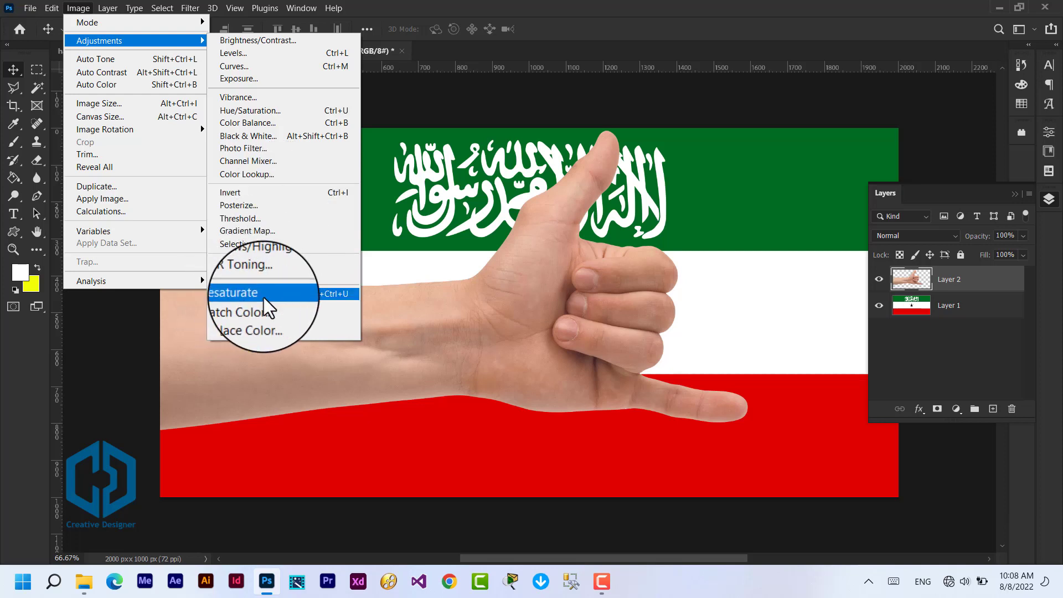
left_click(324, 294)
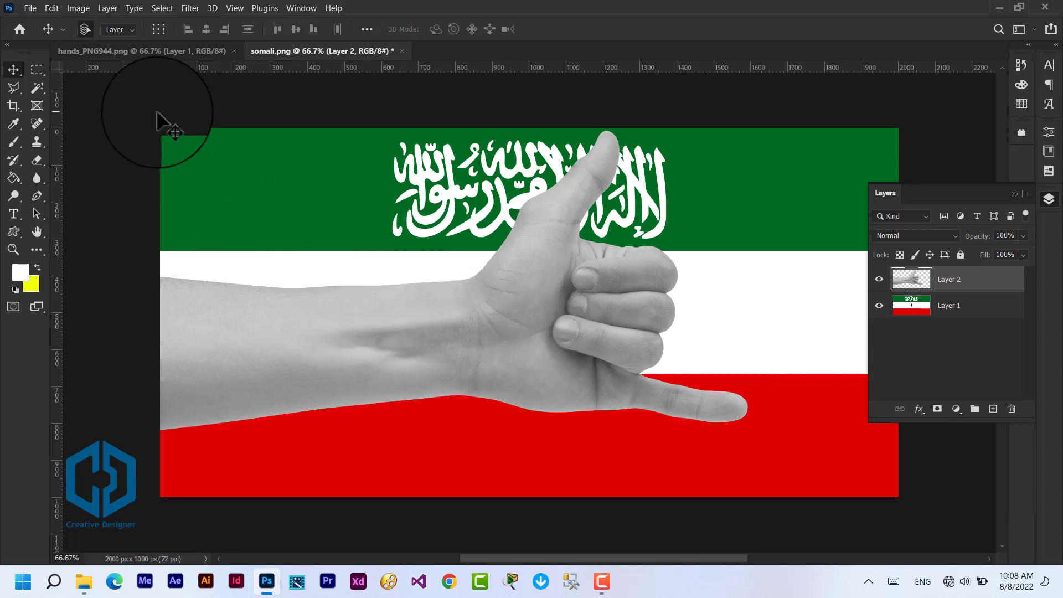
Step: Raise the hand layer's contrast with Levels, setting the black input level to 22 and the white input level to 234
left_click(75, 9)
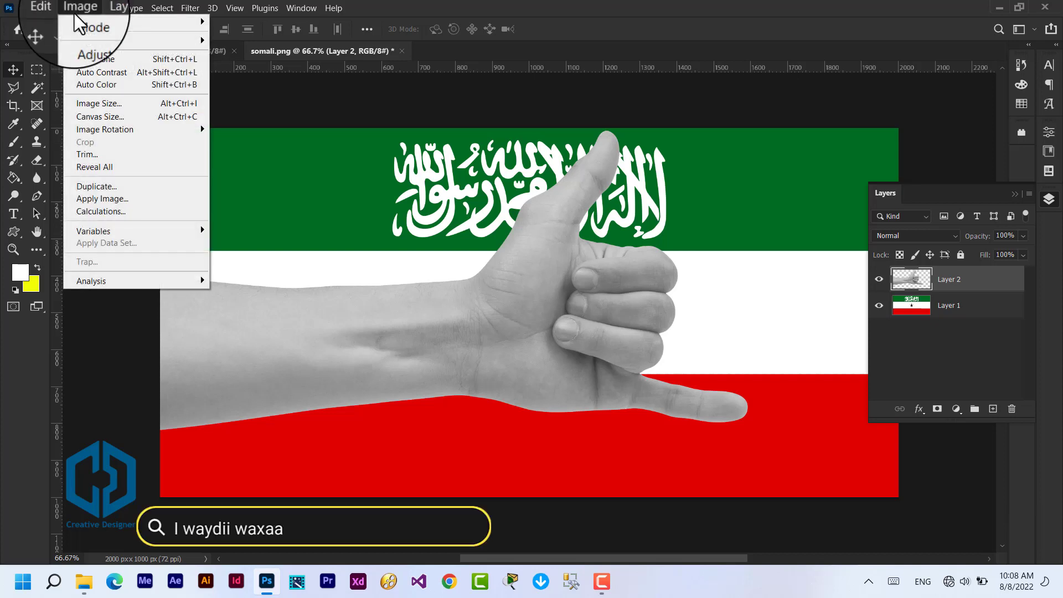
mouse_move(106, 42)
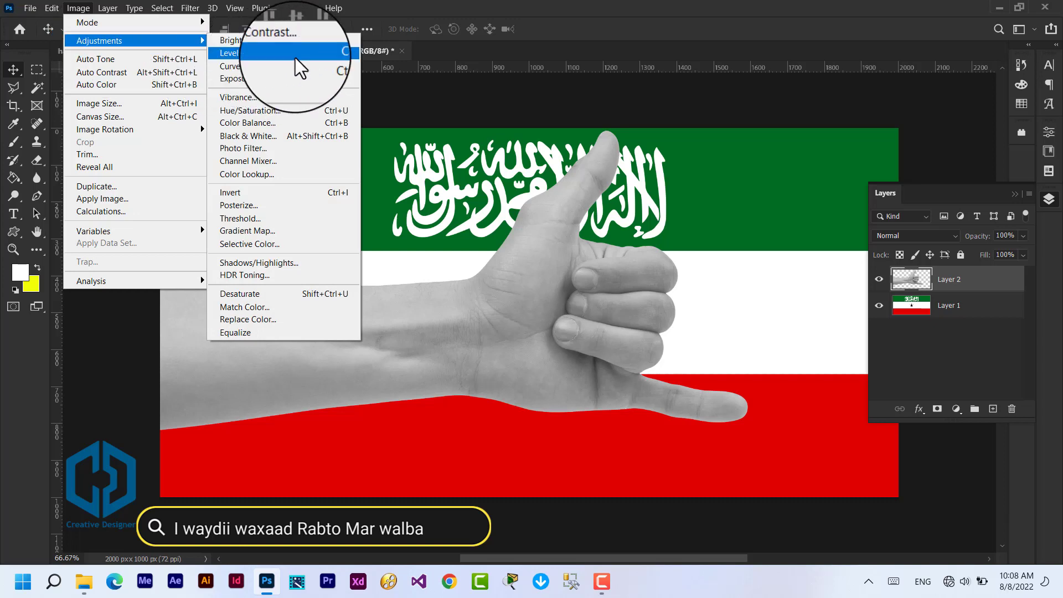
left_click(248, 54)
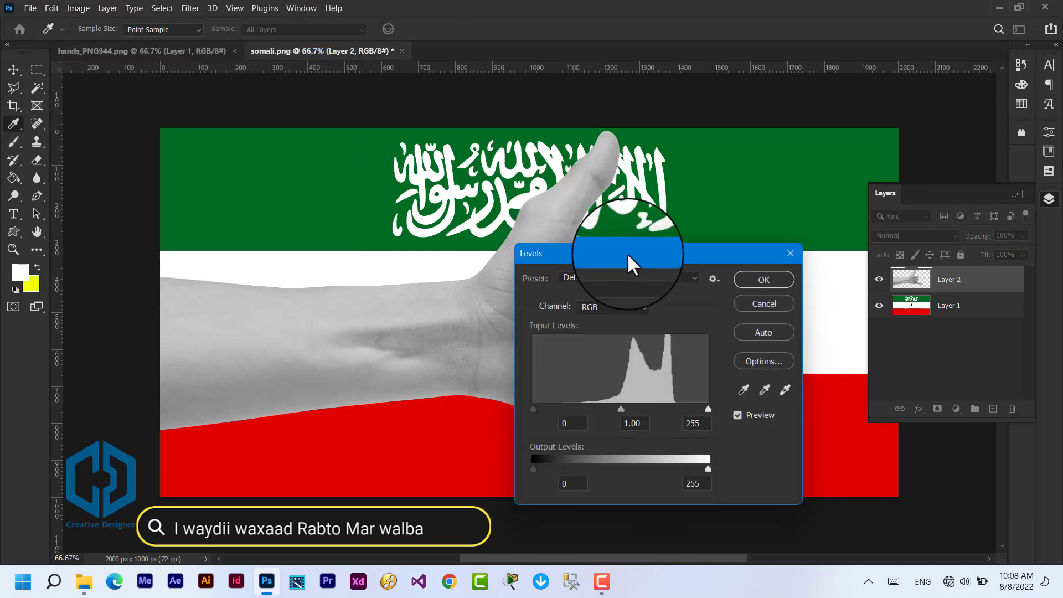
left_click_drag(633, 266, 586, 218)
left_click_drag(484, 361, 499, 362)
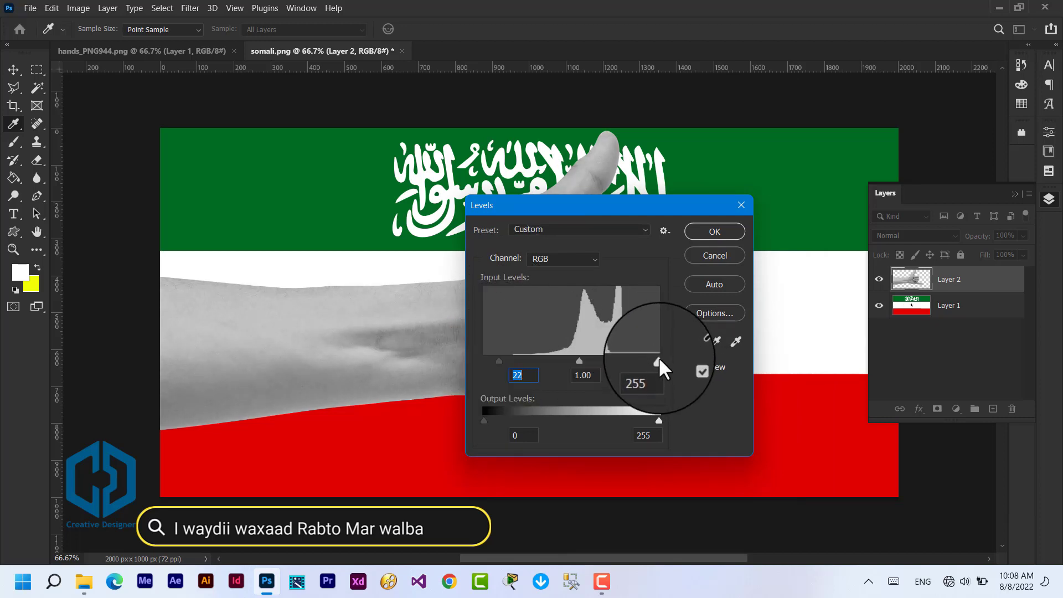
left_click_drag(658, 360, 644, 359)
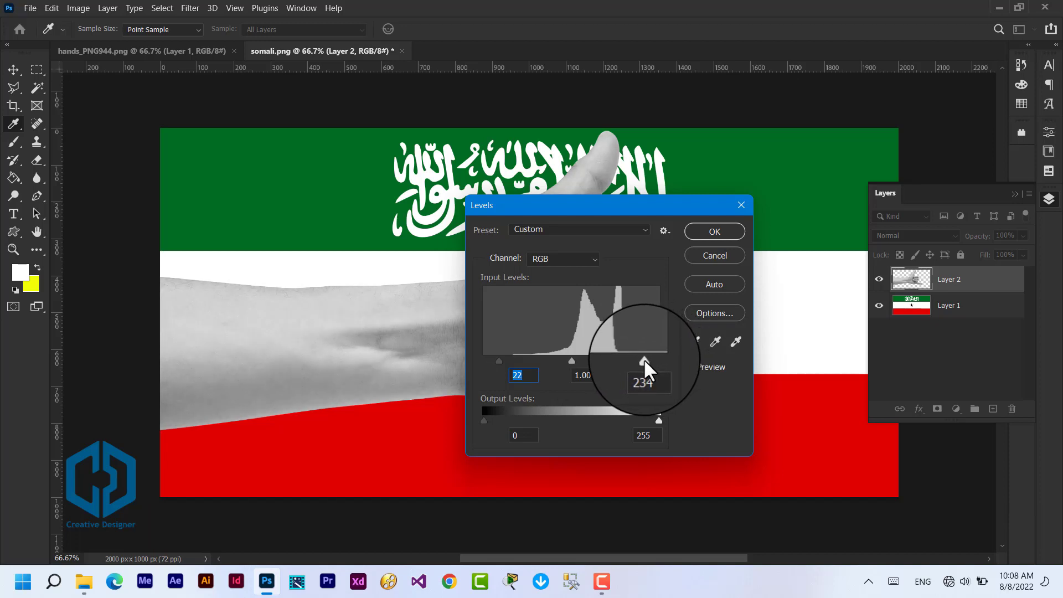
left_click(720, 227)
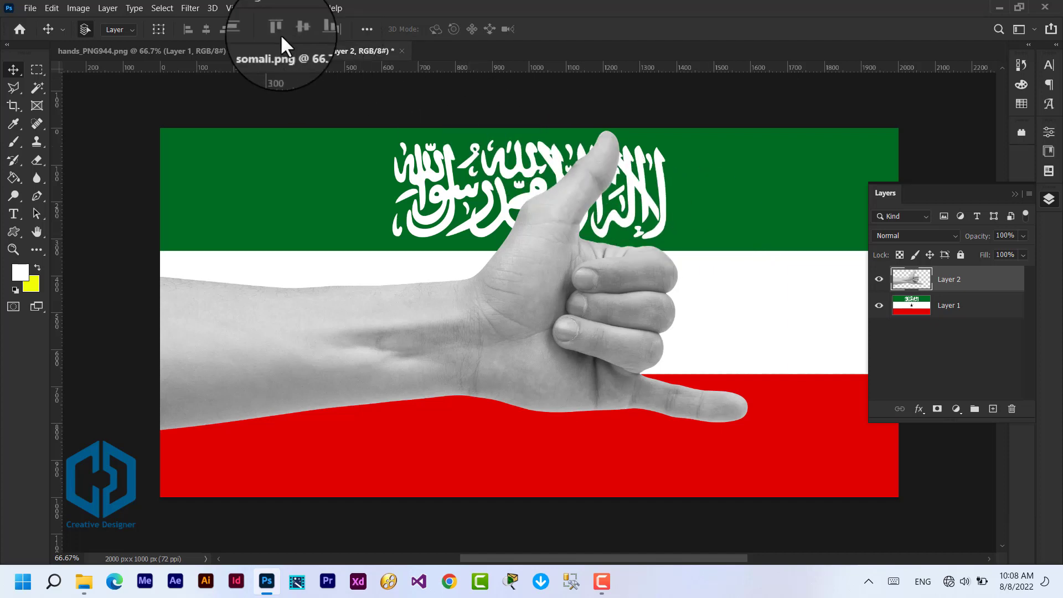
Step: Apply a Gaussian Blur with a 7.0 pixel radius to the hand layer
left_click(190, 8)
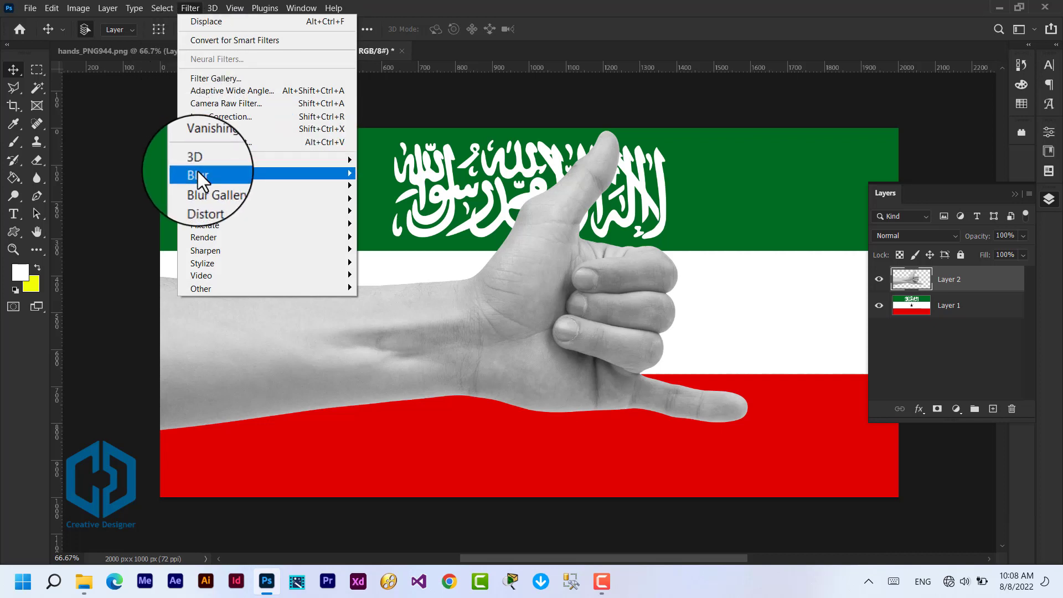
mouse_move(216, 173)
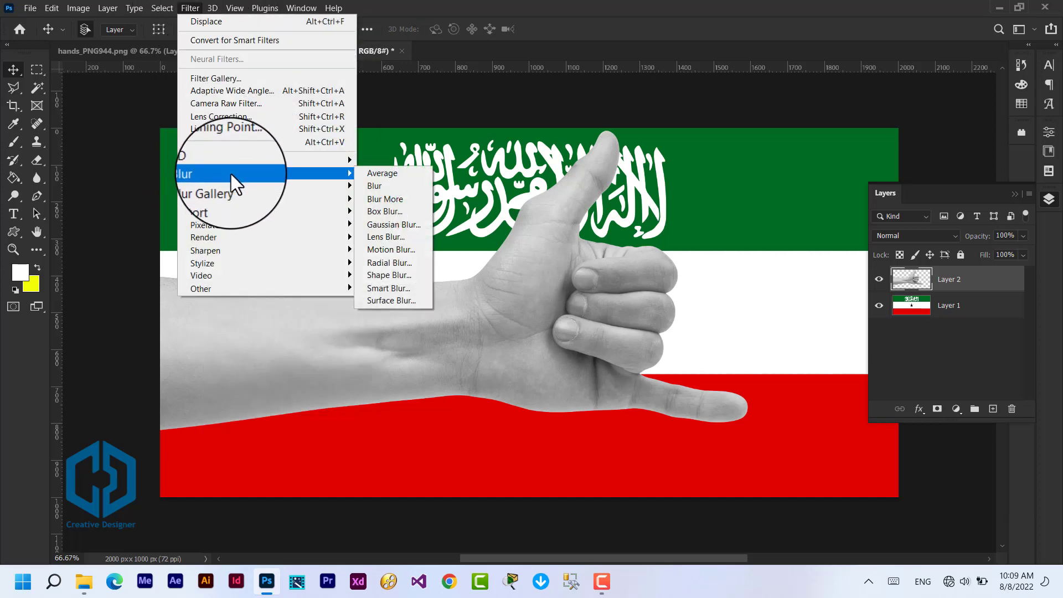
left_click(403, 227)
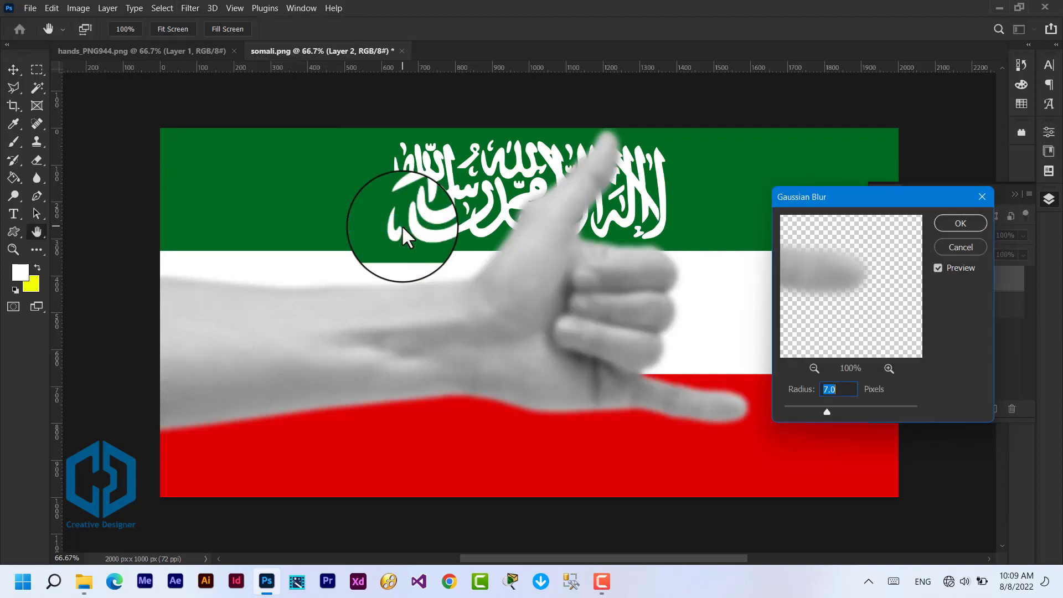
left_click_drag(879, 201, 654, 167)
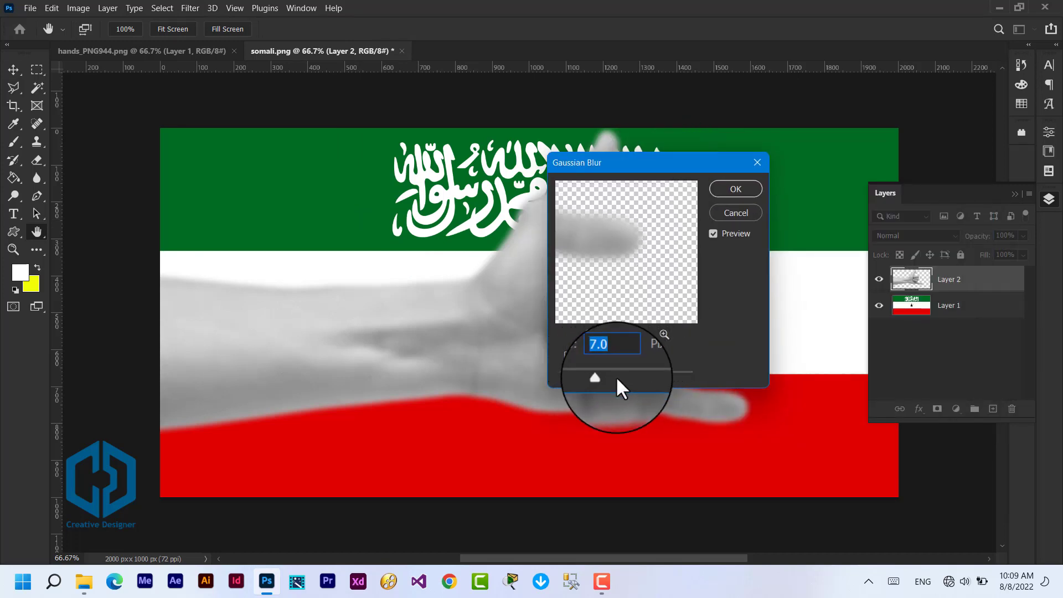
left_click(740, 191)
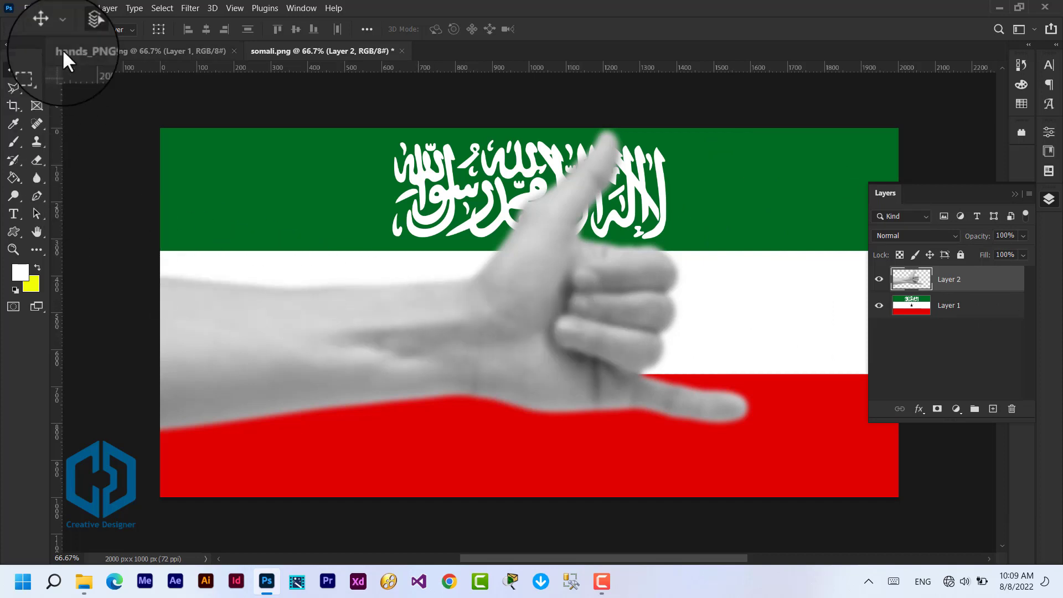
Step: Save the document in the AAAAA folder as a Photoshop PSD file named 111, with Maximize Compatibility on
left_click(28, 9)
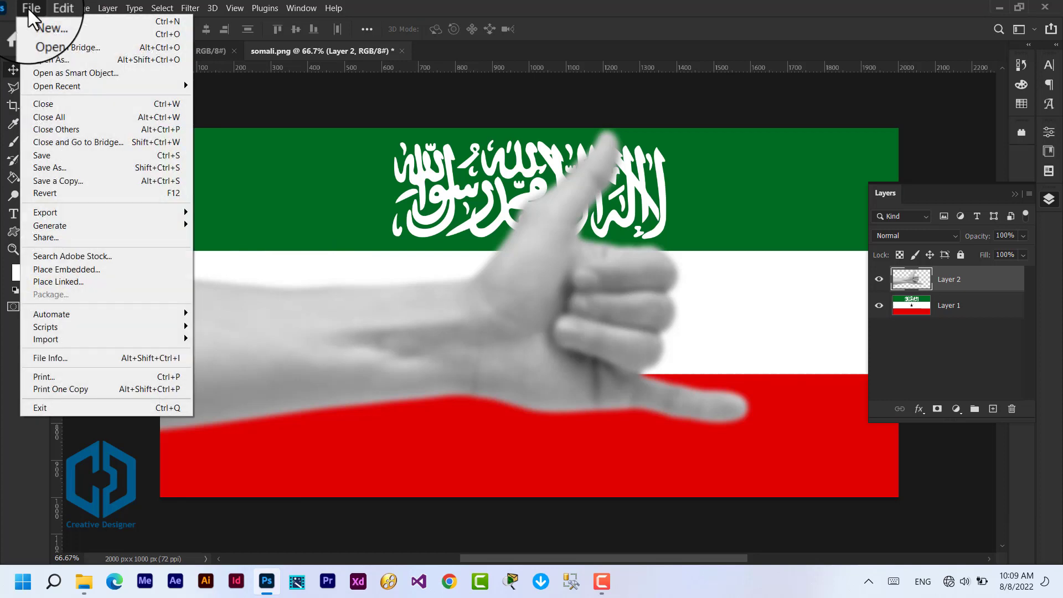
left_click(83, 167)
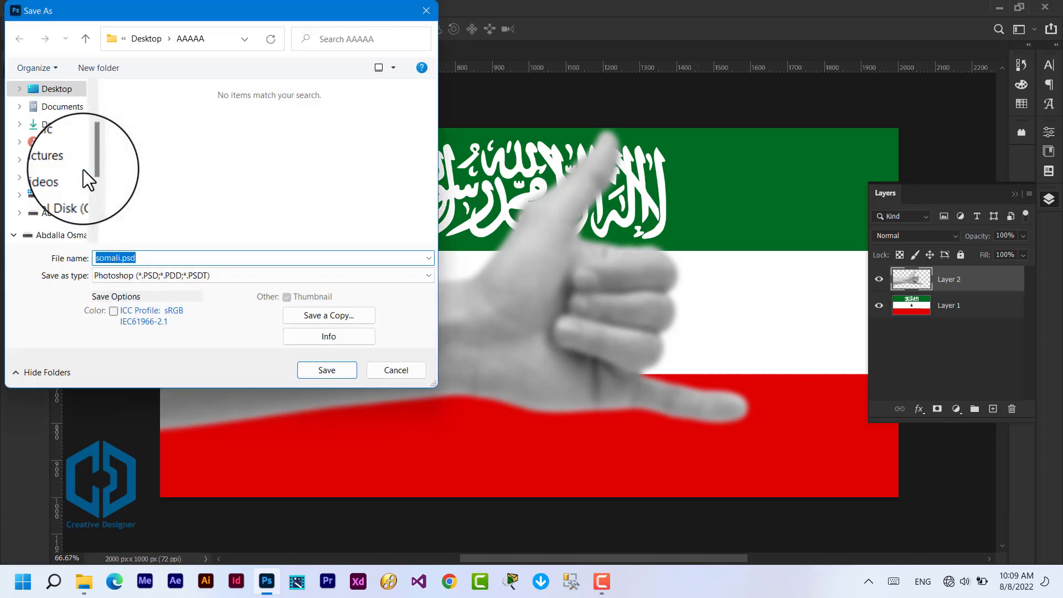
type("11")
key("XF86AudioMute")
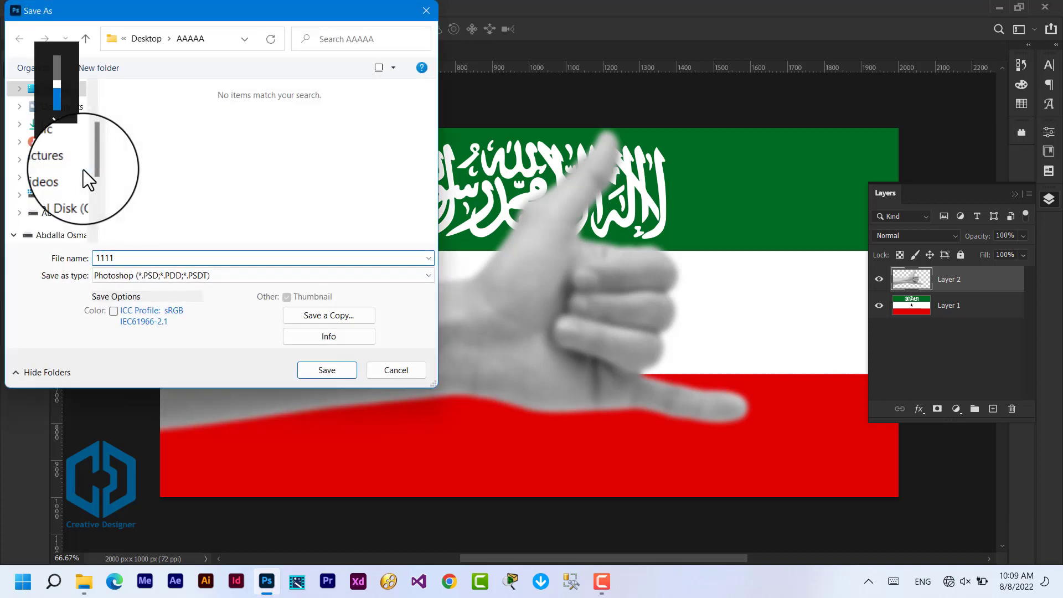
key("BackSpace")
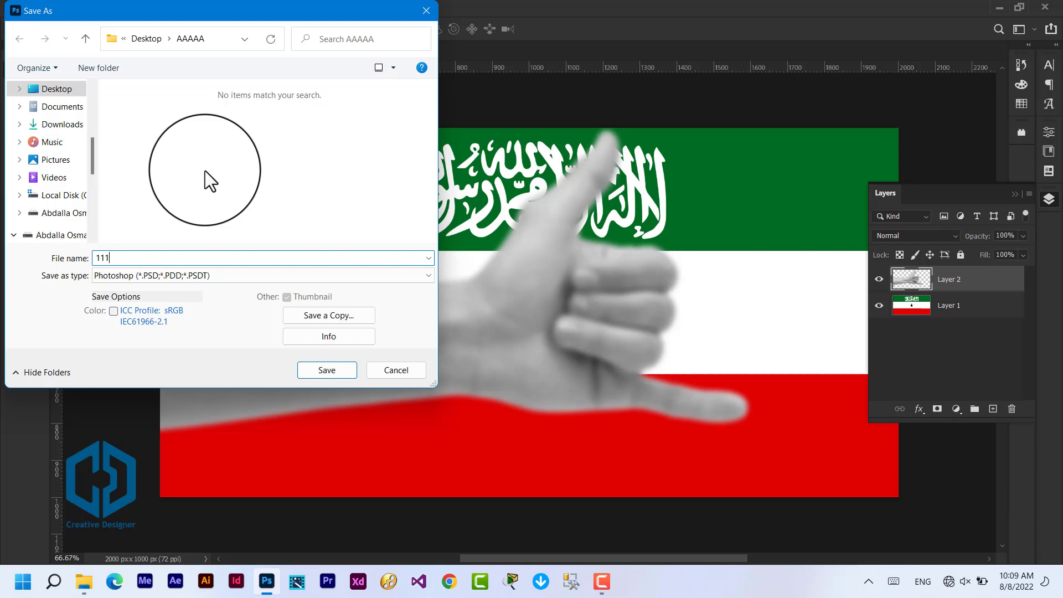
left_click(139, 274)
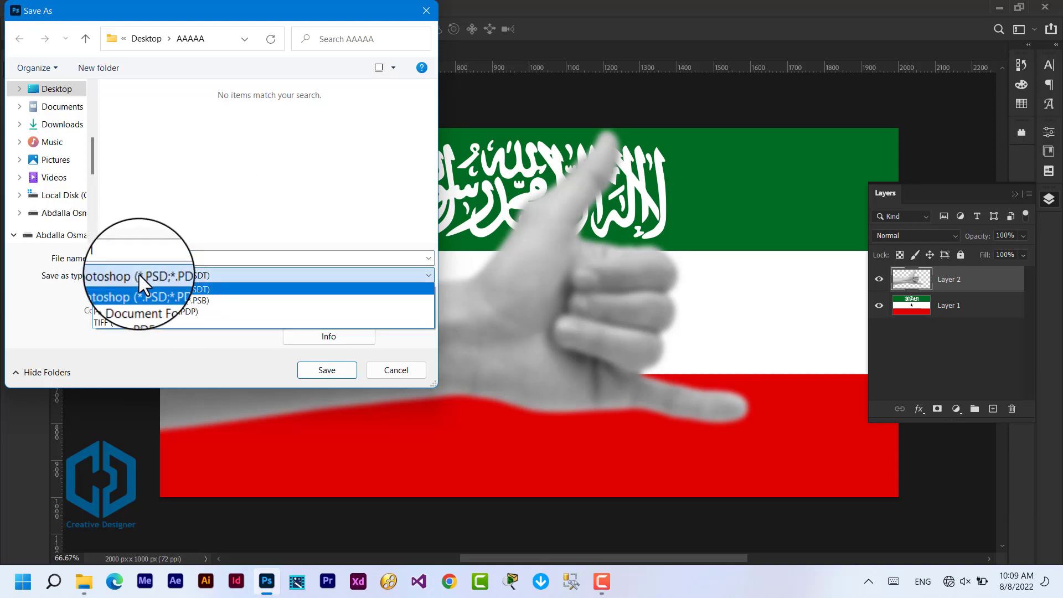
left_click(235, 220)
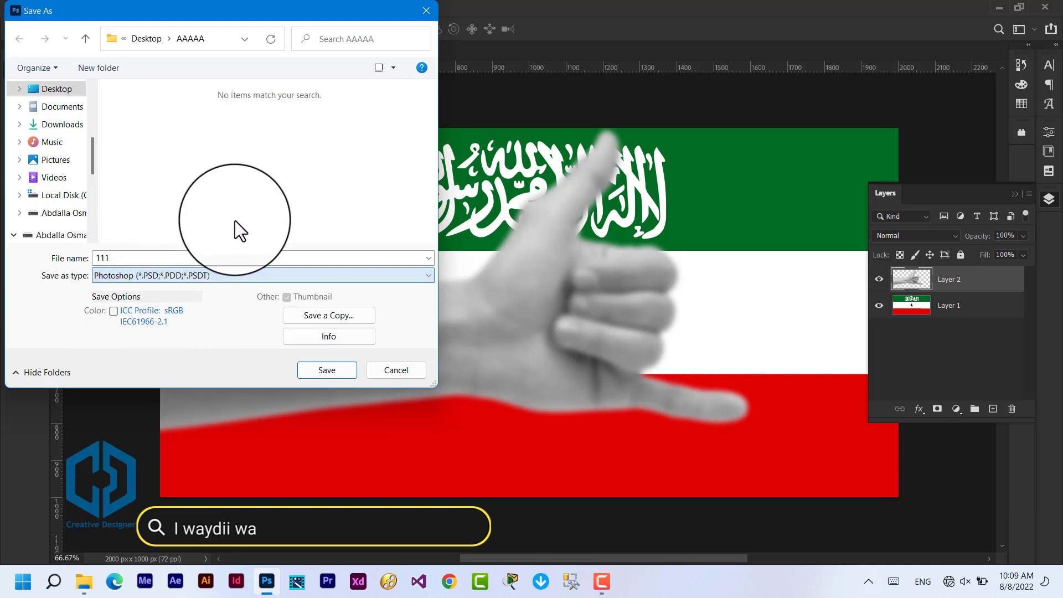
left_click(325, 370)
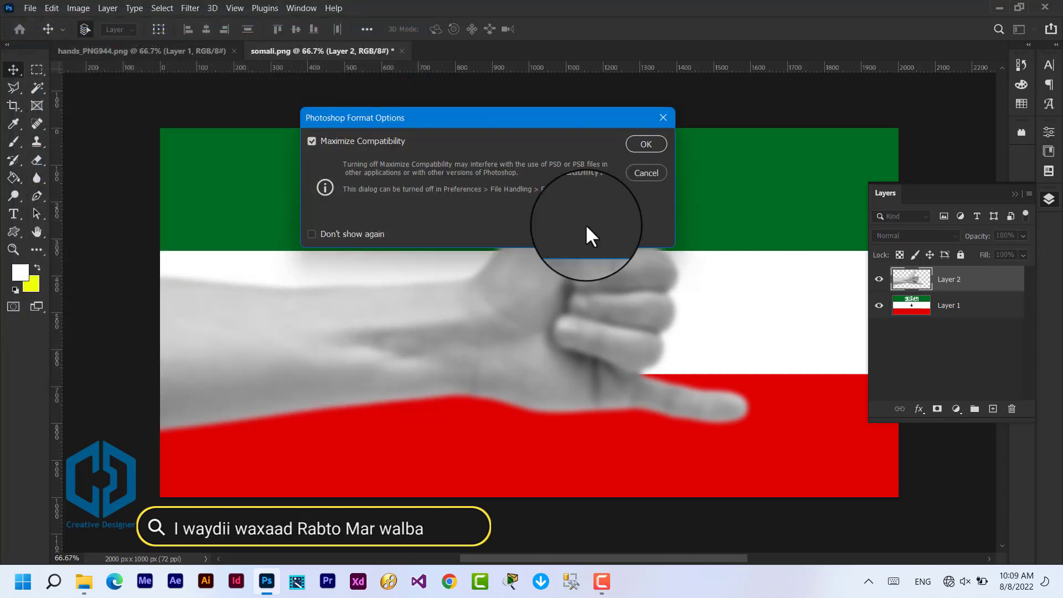
left_click(645, 145)
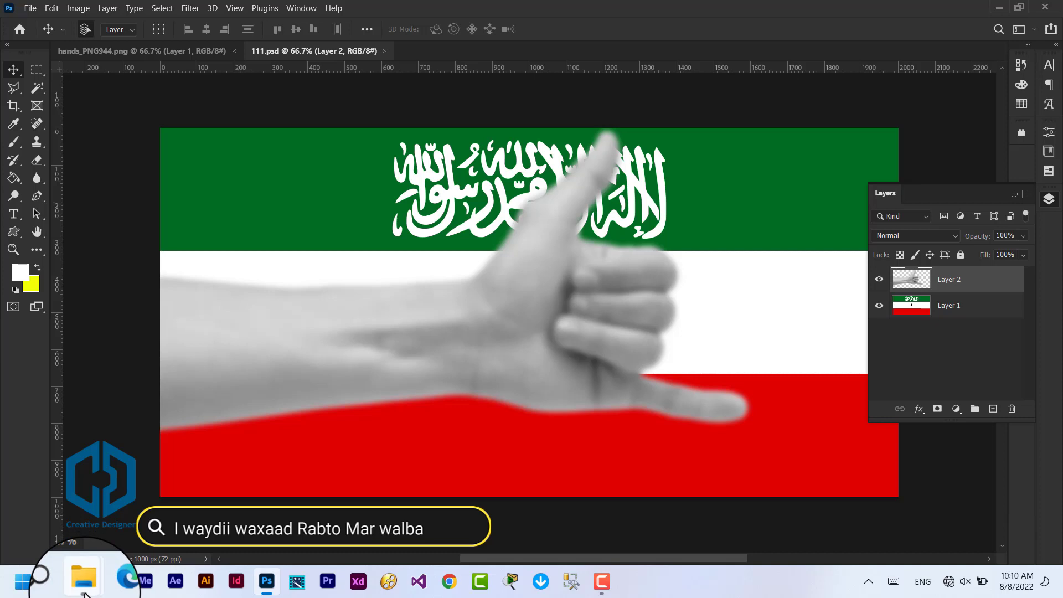
Step: Check the AAAAA folder in File Explorer for the saved 111.psd file and return to Photoshop
mouse_move(84, 593)
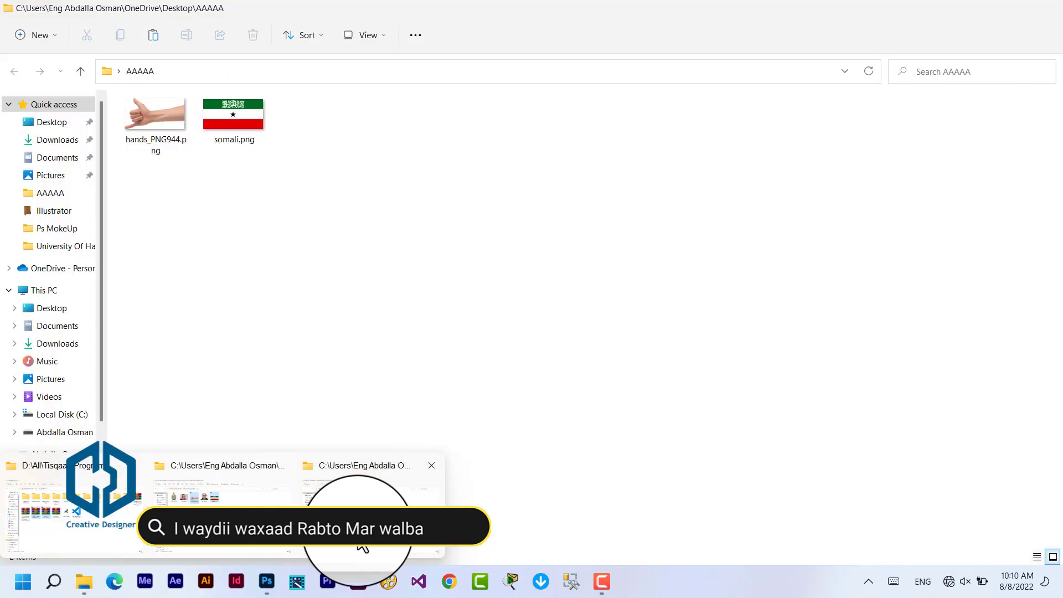
left_click(362, 546)
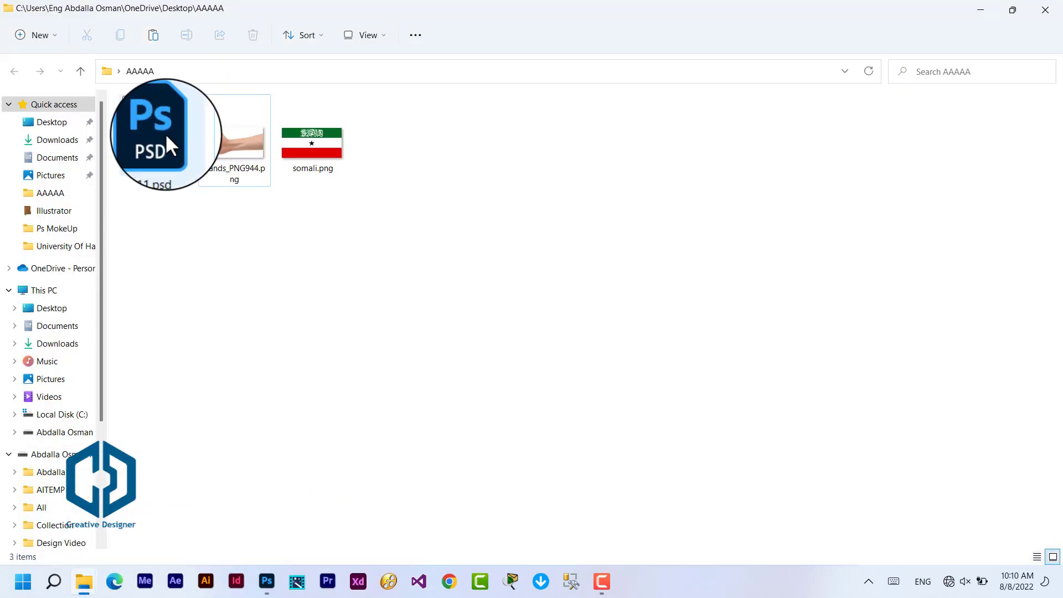
left_click(977, 16)
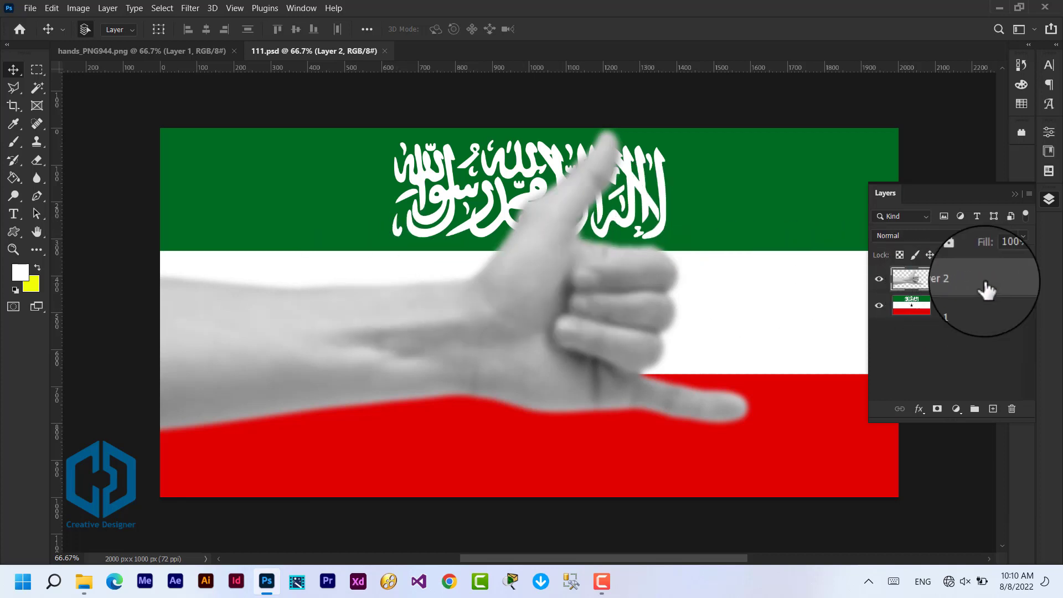
Step: Undo the Gaussian Blur on the hand layer
left_click(53, 6)
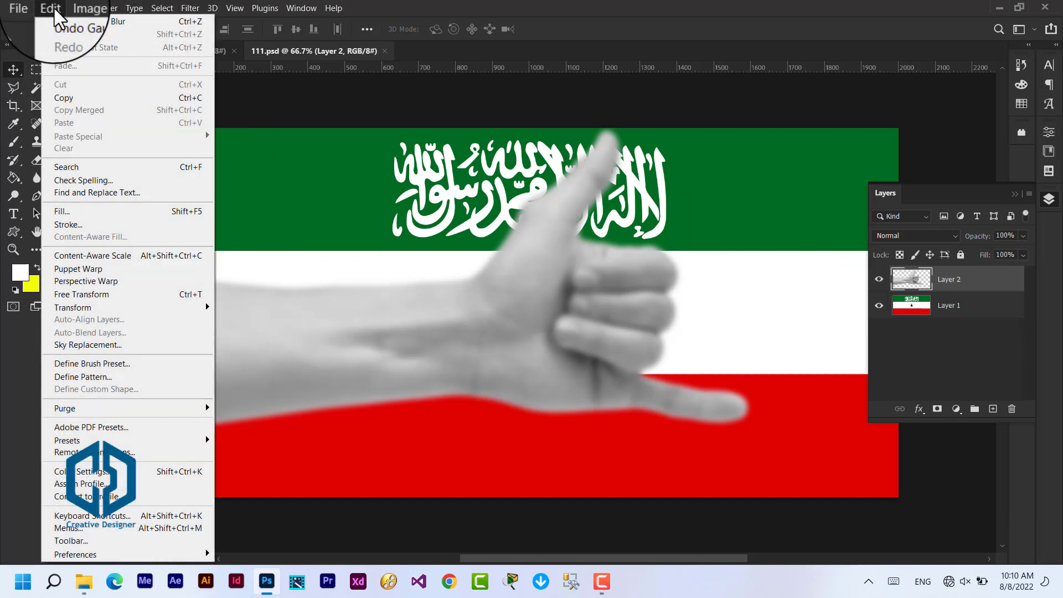
left_click(144, 22)
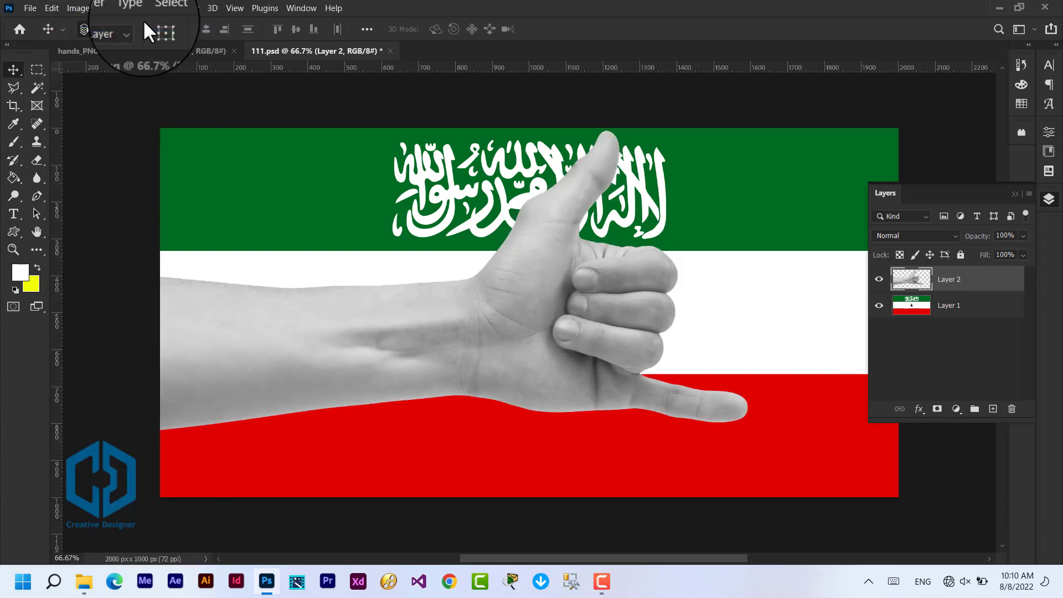
left_click(50, 8)
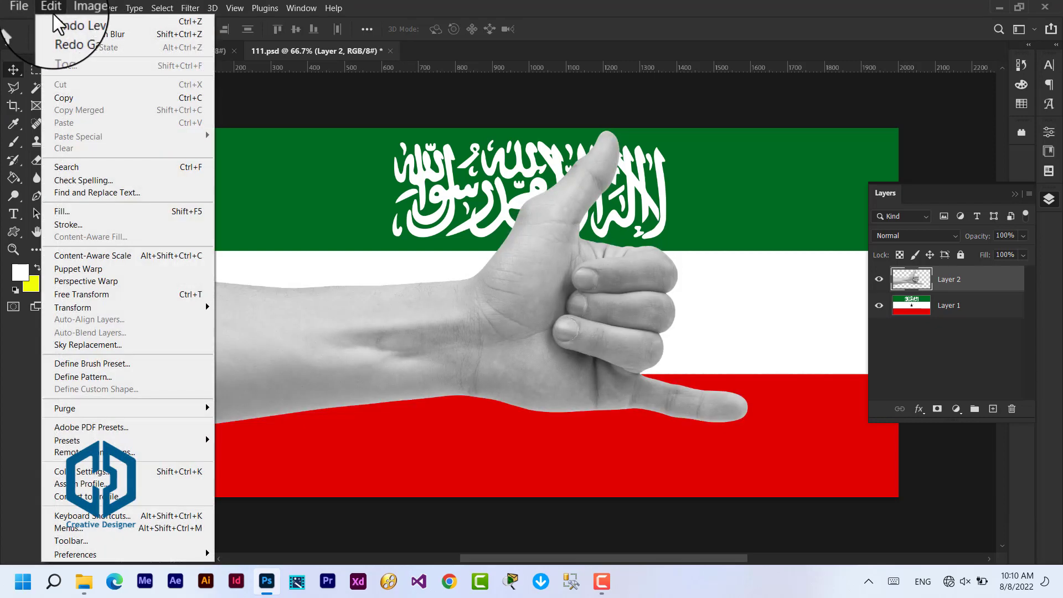
left_click(129, 21)
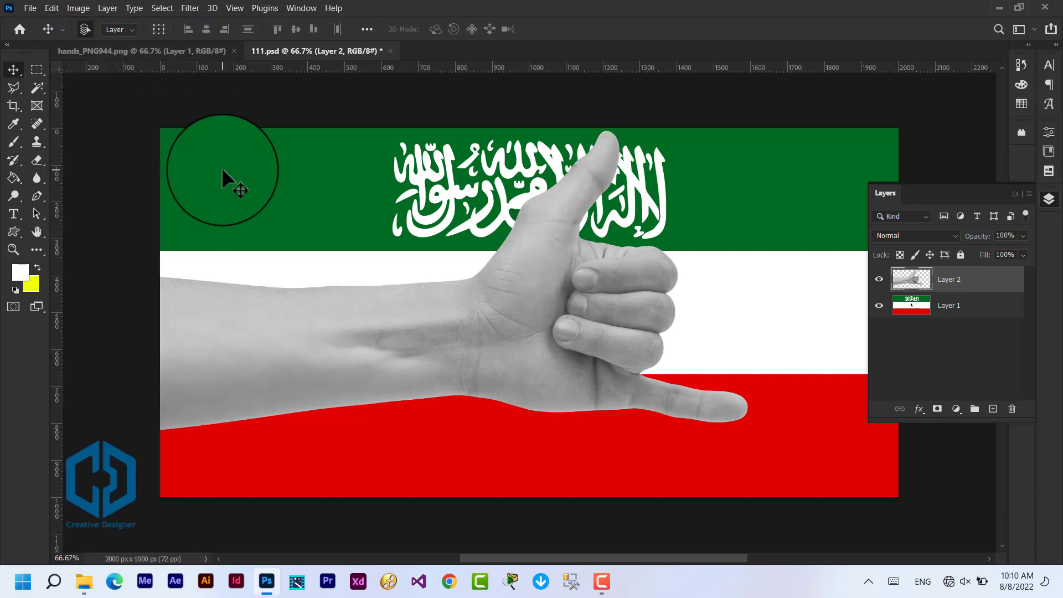
Step: Duplicate the flag layer, Layer 1, and move the hand on Layer 2 beneath the flag copy
left_click(919, 311)
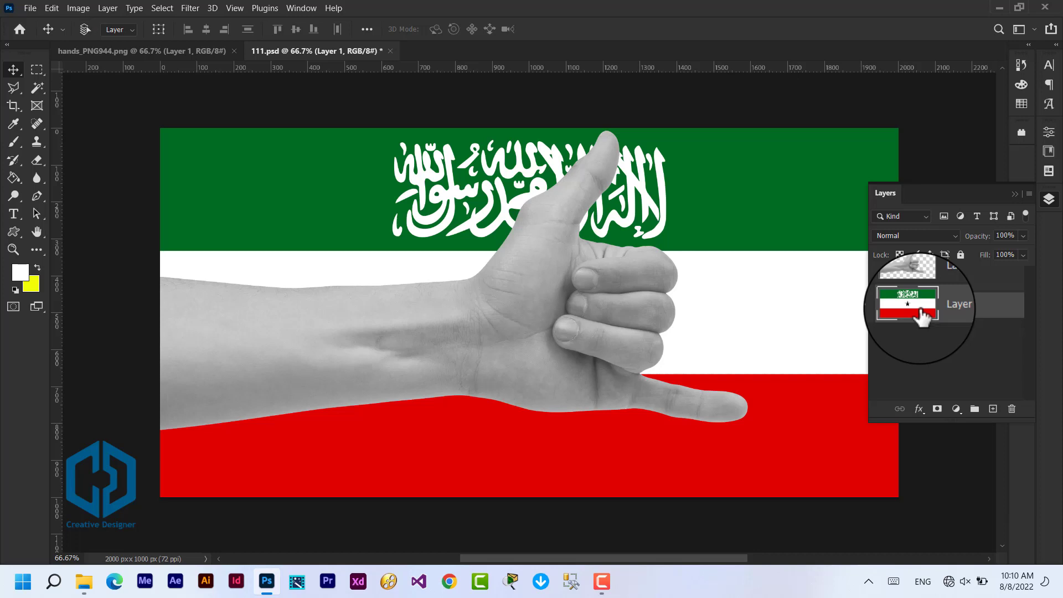
key("ctrl+j")
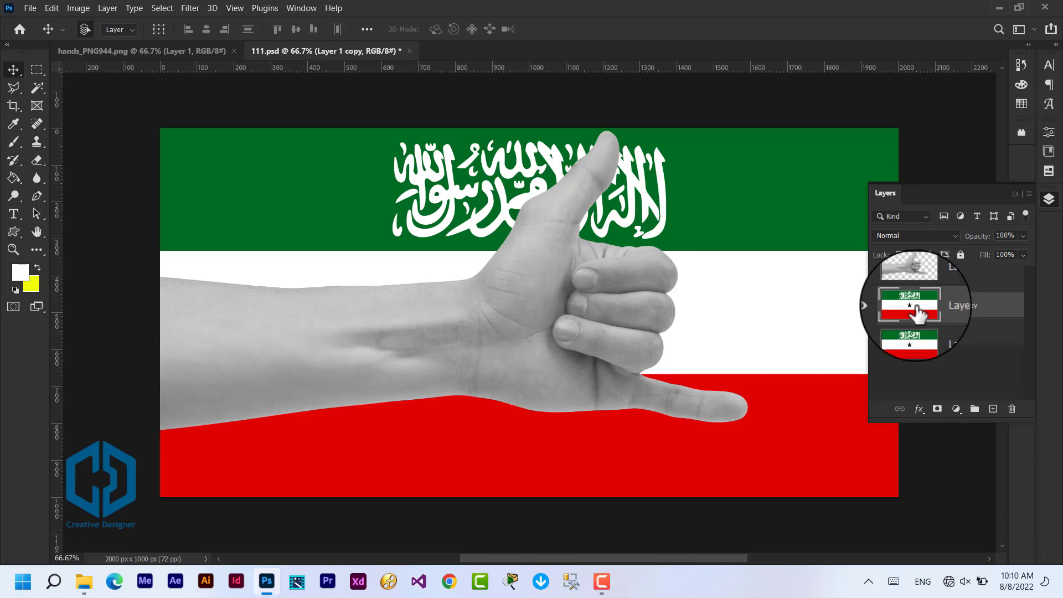
left_click(961, 283)
left_click_drag(963, 286, 929, 317)
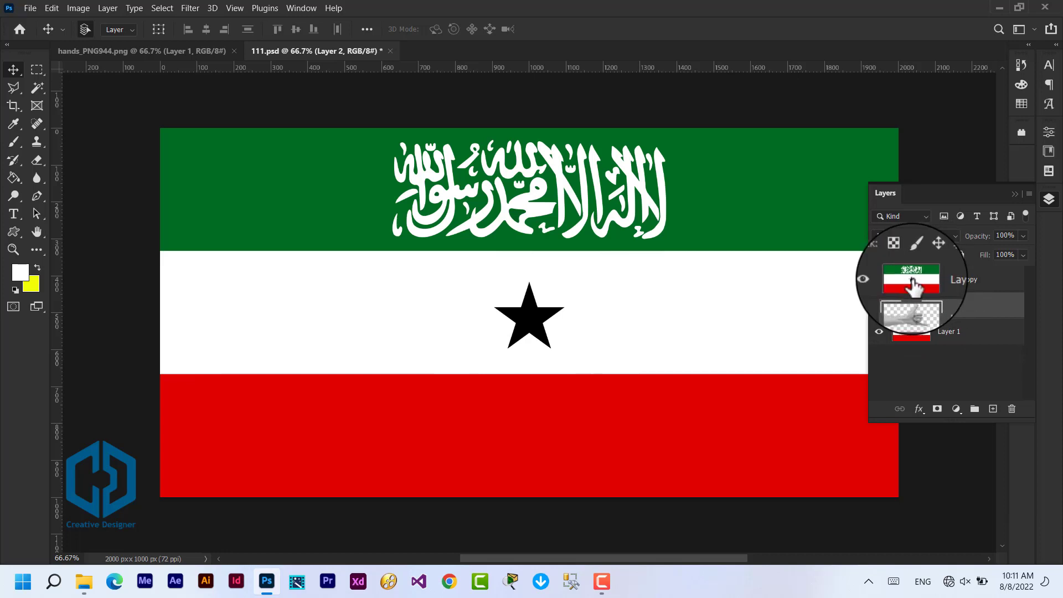
Step: Apply the Displace filter to Layer 1 copy with scales of 10, Stretch To Fit and Repeat Edge Pixels, using 111.psd as the displacement map
left_click(911, 279)
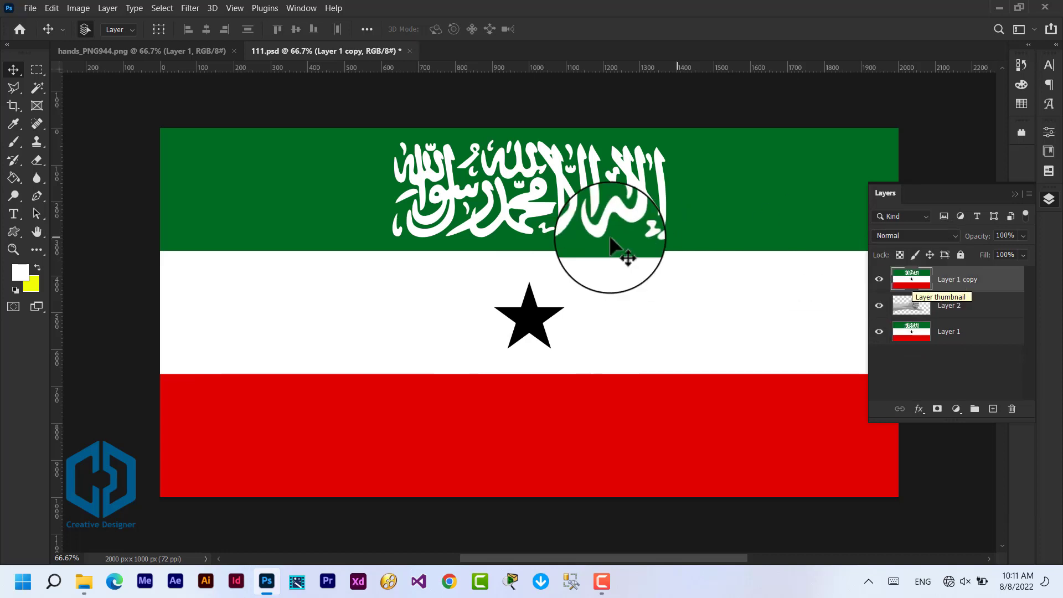
left_click(190, 8)
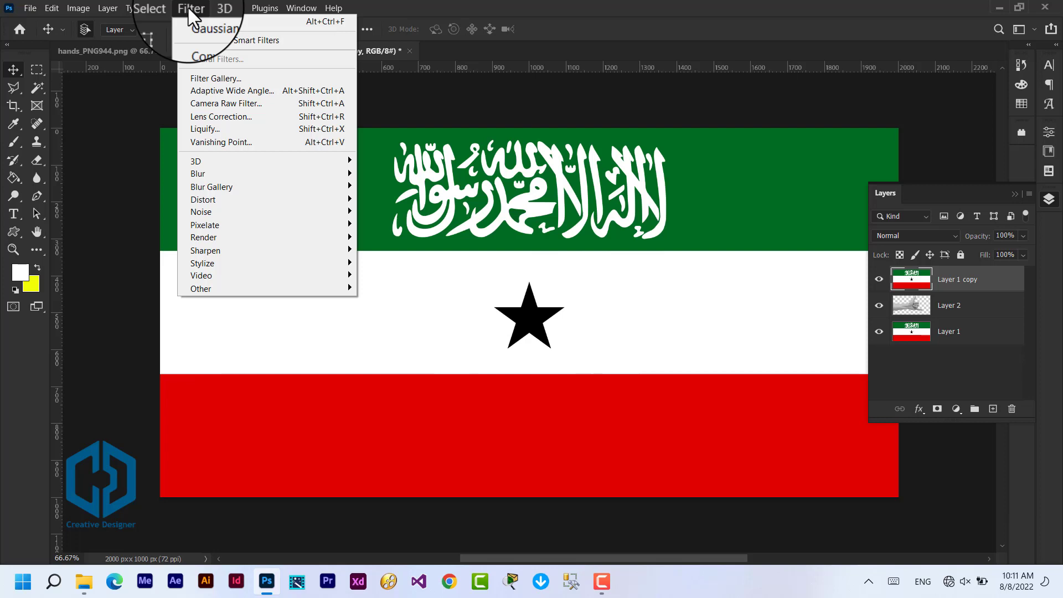
mouse_move(250, 199)
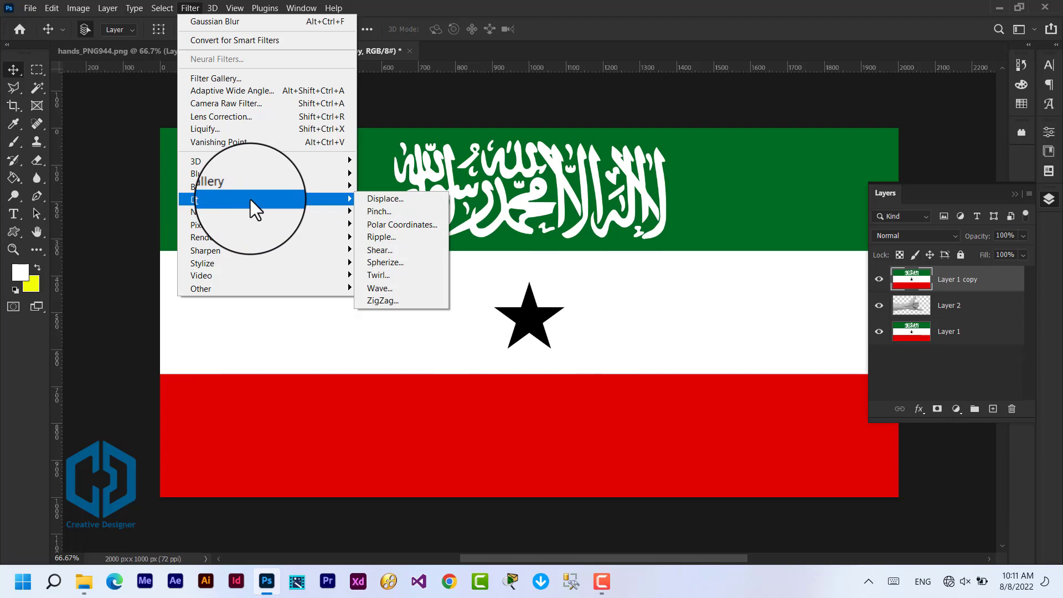
left_click(407, 200)
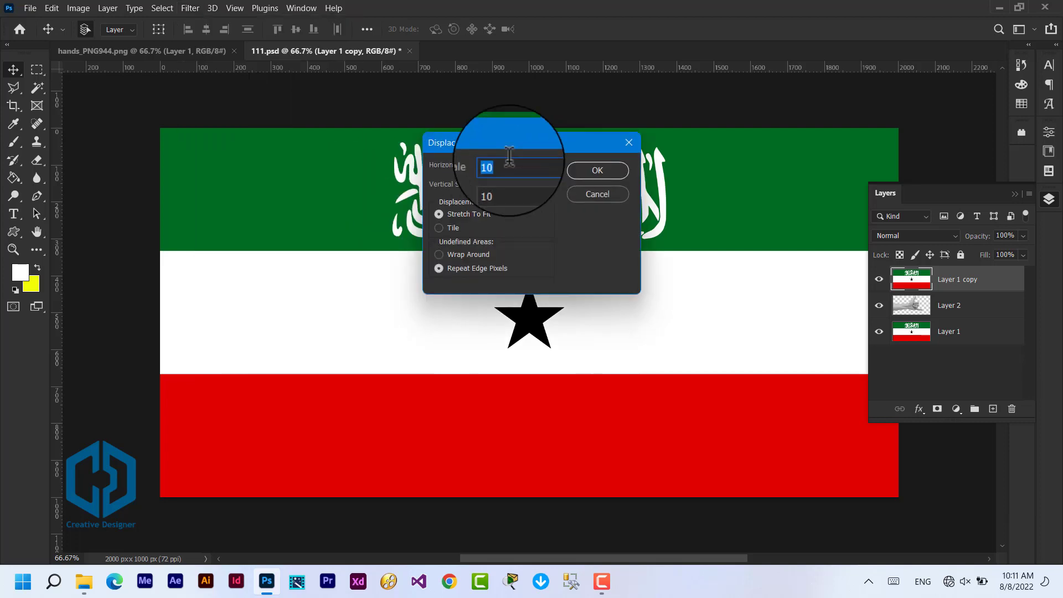
left_click(583, 170)
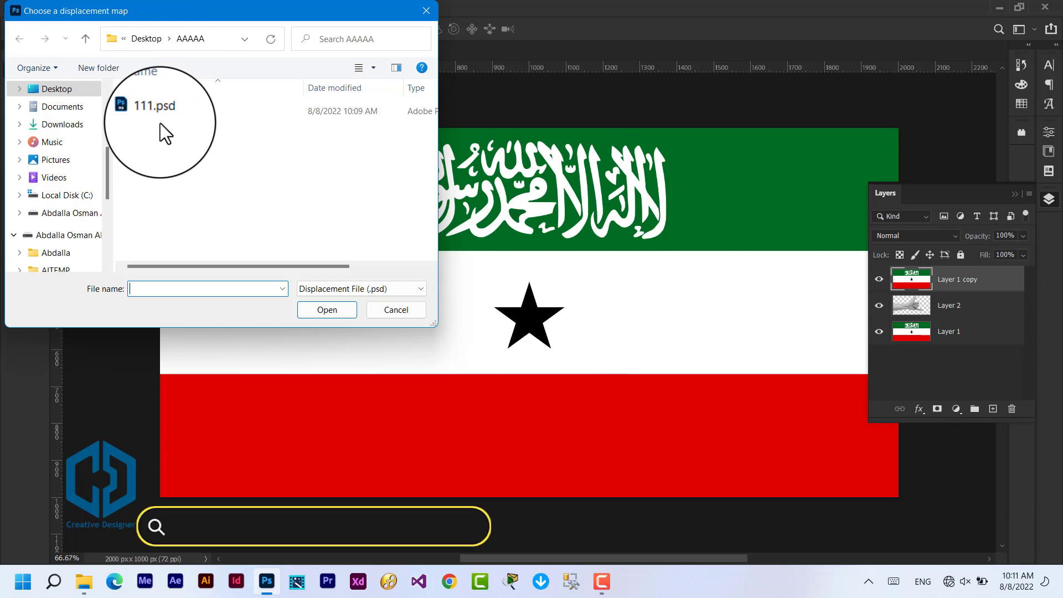
left_click(141, 113)
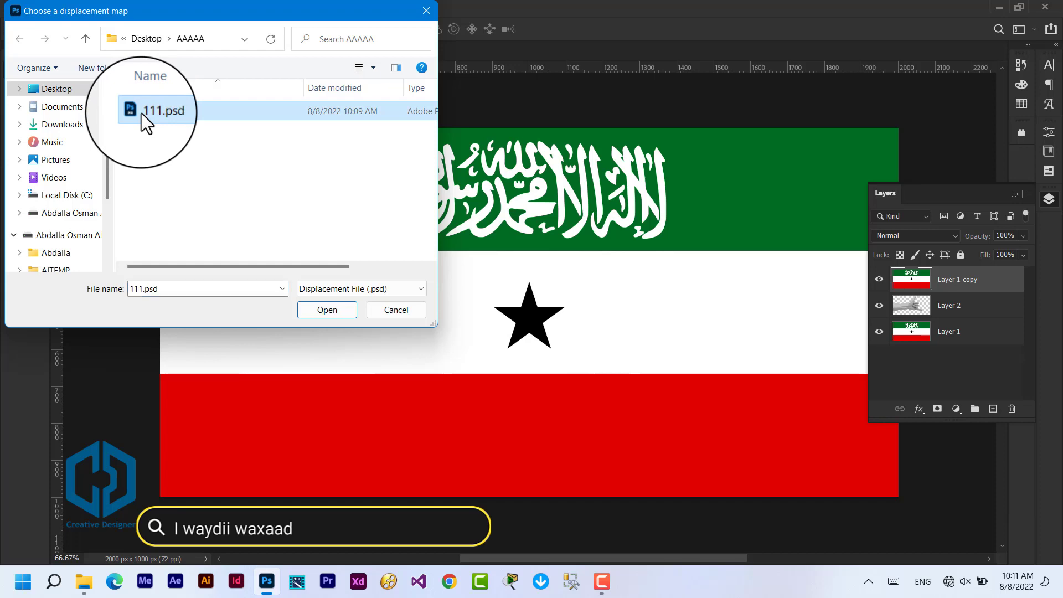
left_click(310, 309)
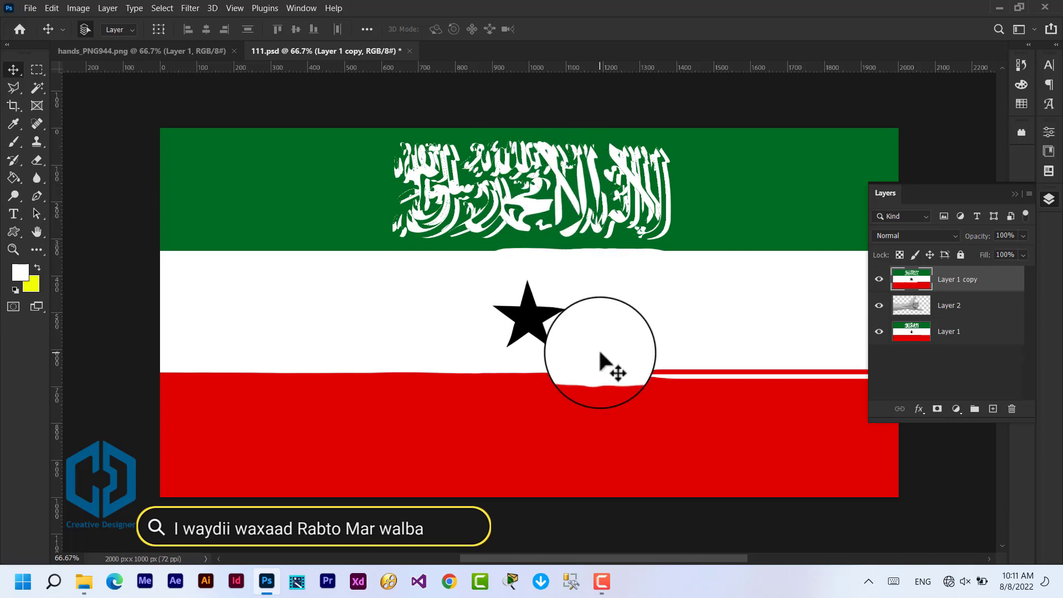
Step: Fill the original flag layer, Layer 1, with the yellow background colour f0ff03
left_click(912, 332)
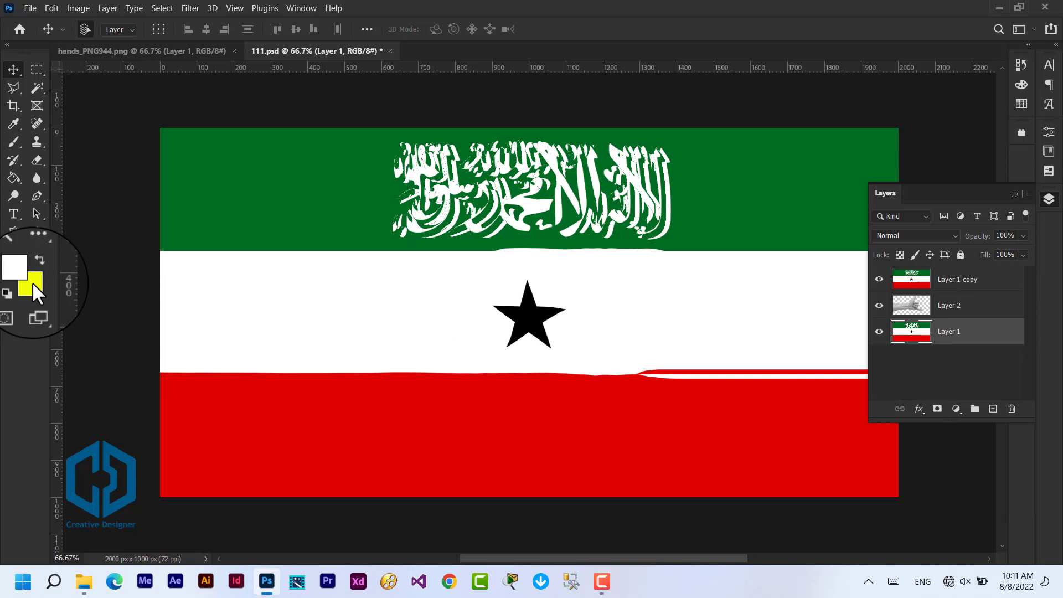
left_click(38, 251)
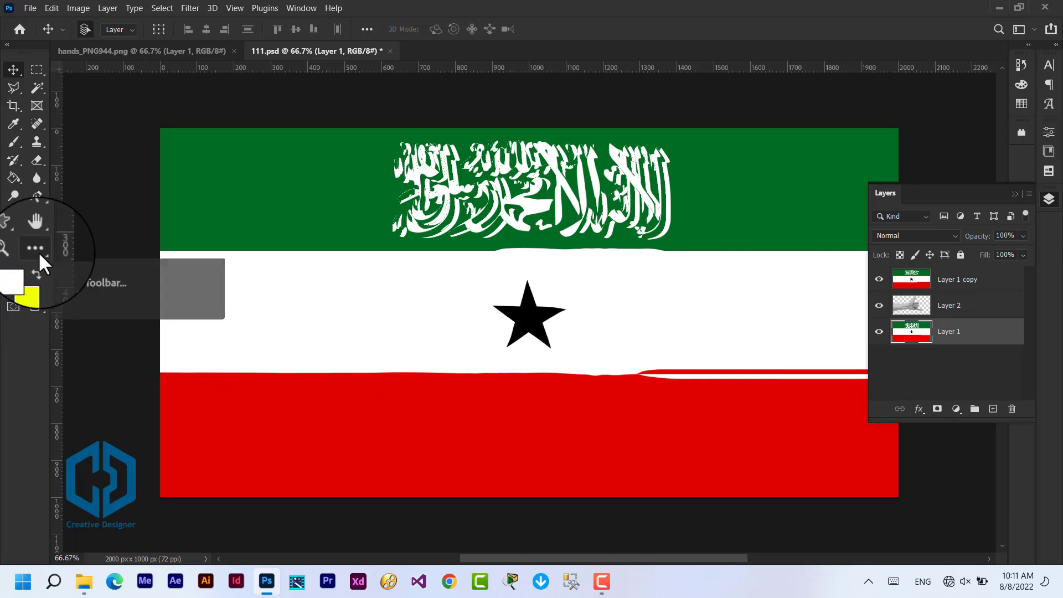
left_click(31, 283)
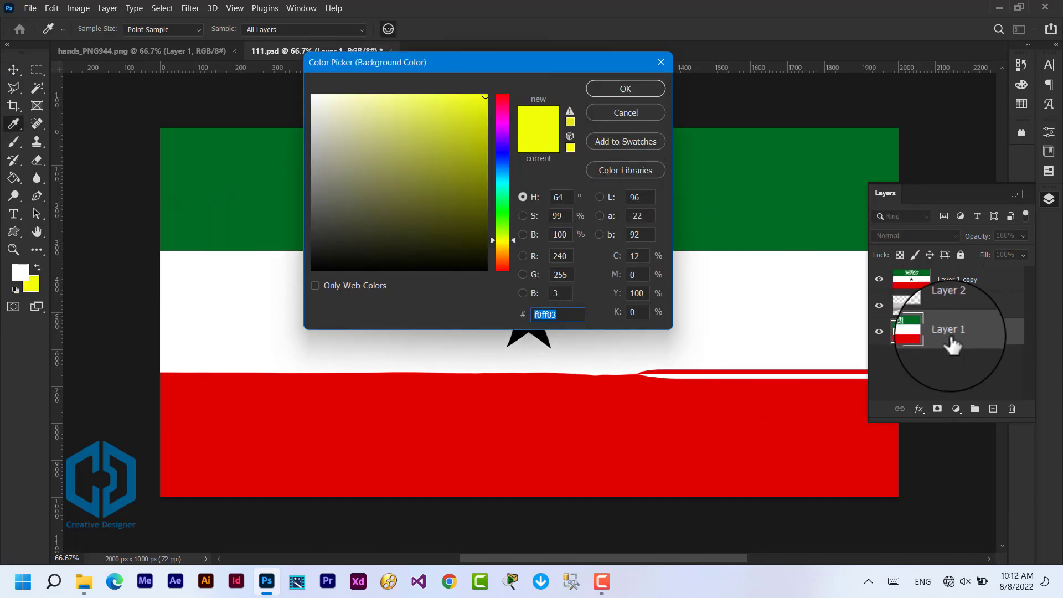
left_click(623, 111)
key("v")
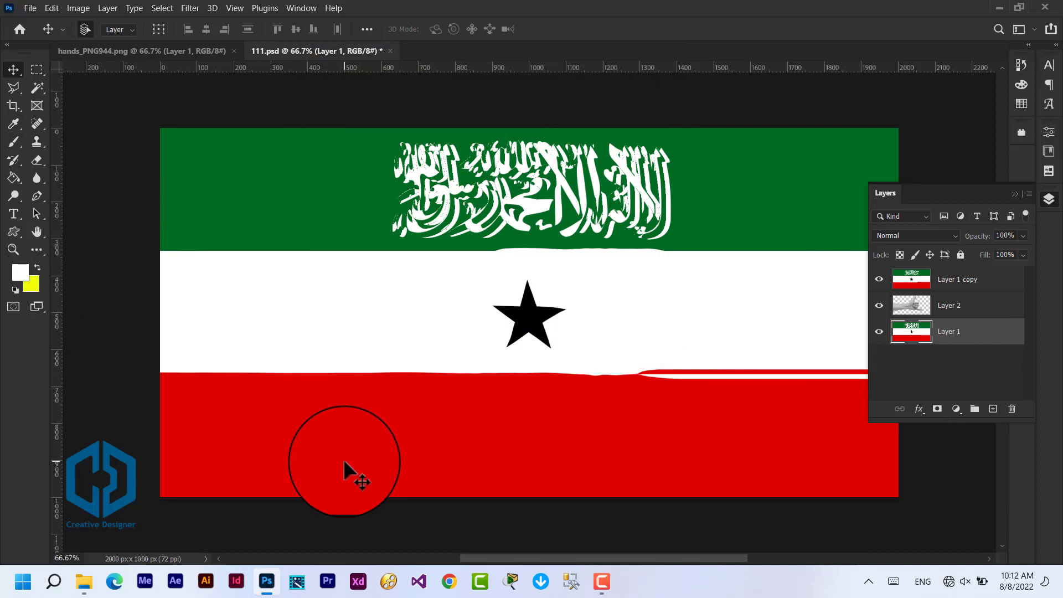
key("ctrl+BackSpace")
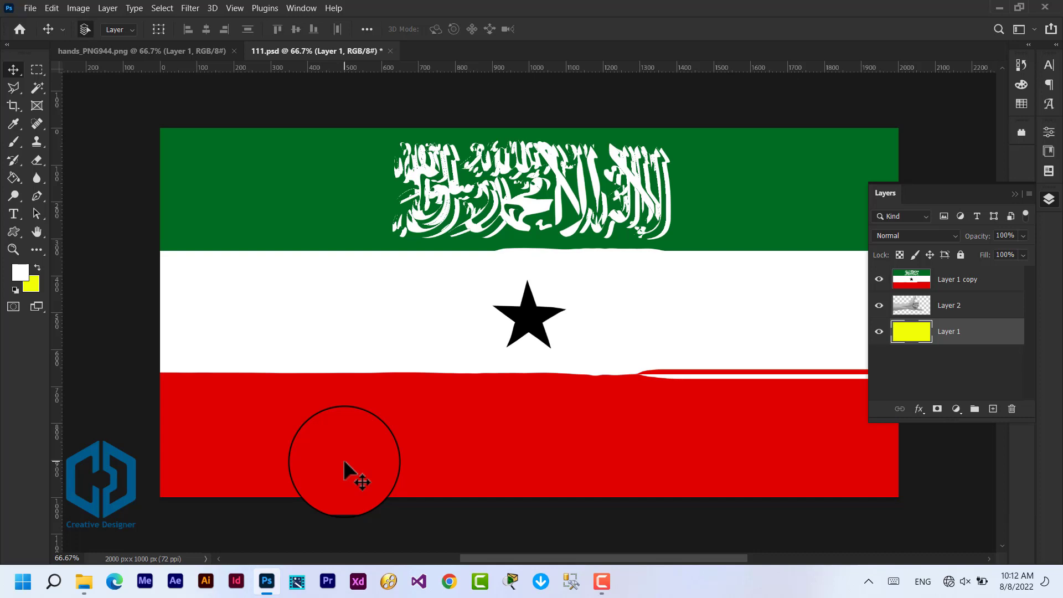
Step: Hide the displaced flag copy to view the hand on the yellow background, and show the copy again
left_click(876, 278)
left_click(878, 305)
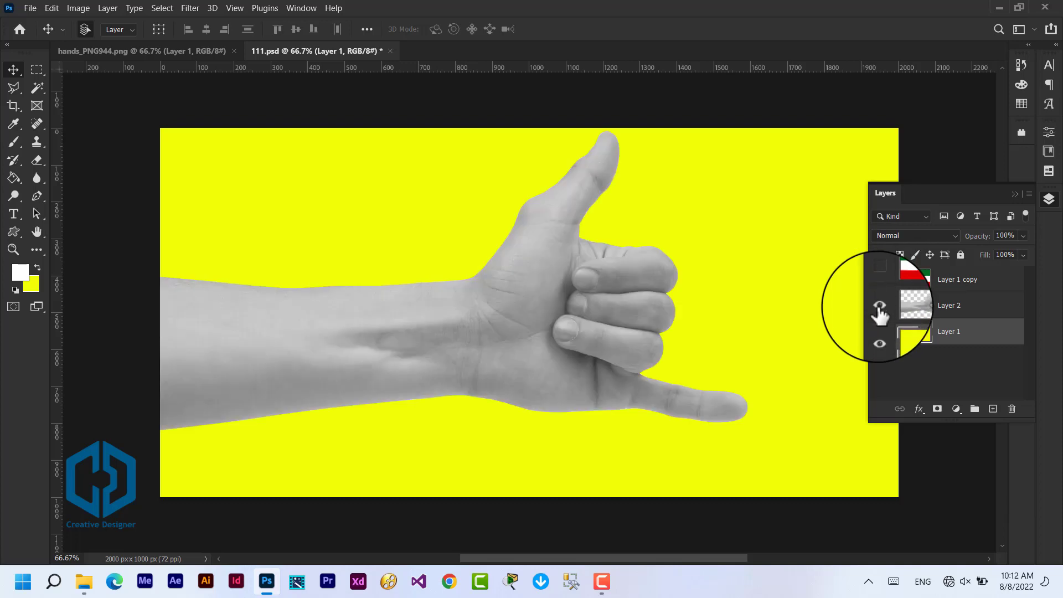
left_click(878, 279)
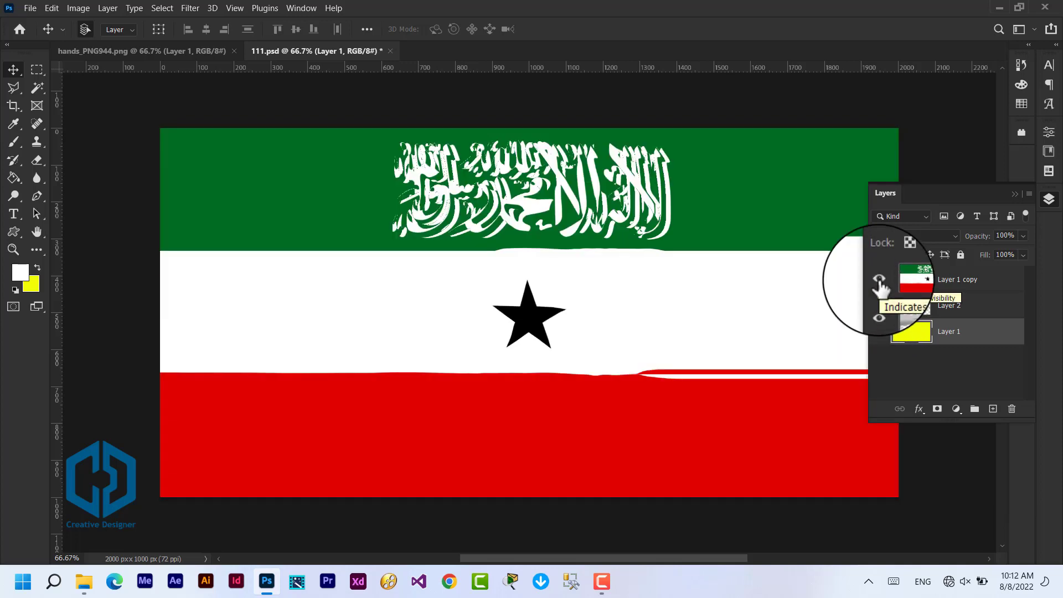
Step: Select the hand's pixels from Layer 2 and use that selection as a layer mask on Layer 1 copy
left_click(920, 313)
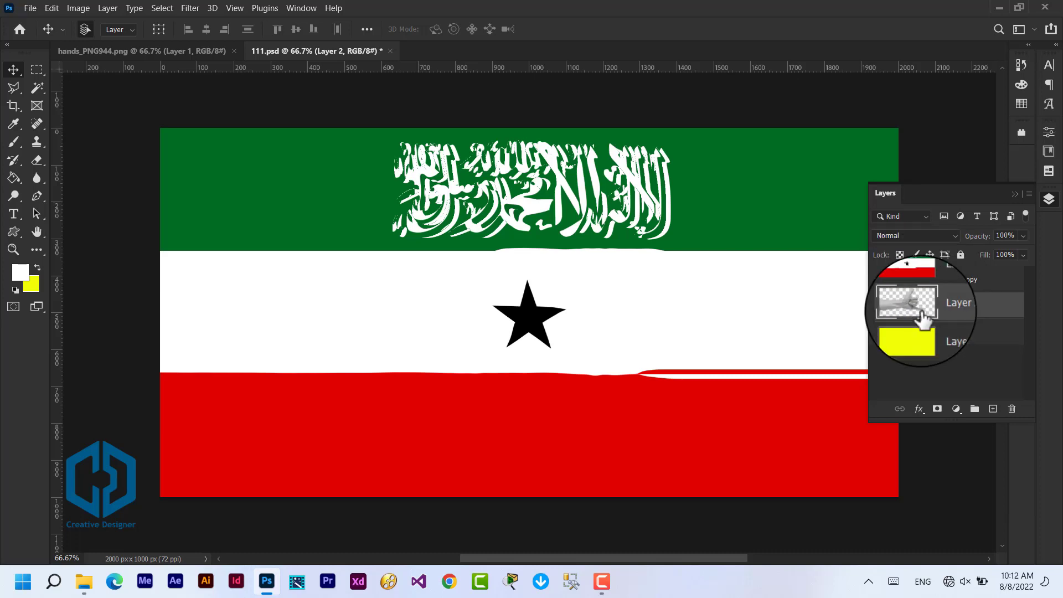
right_click(981, 309)
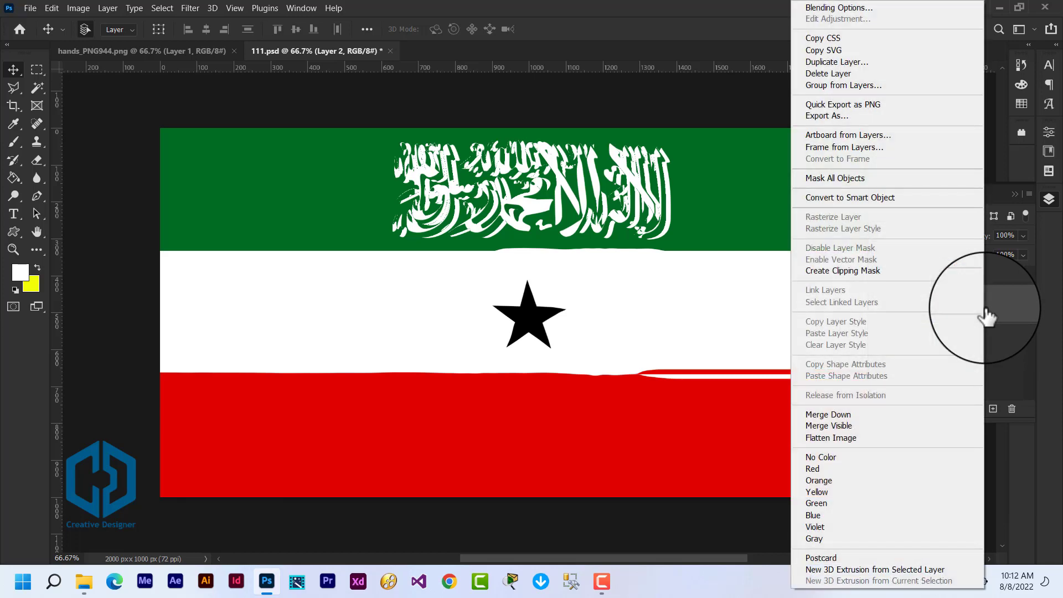
left_click(1003, 305)
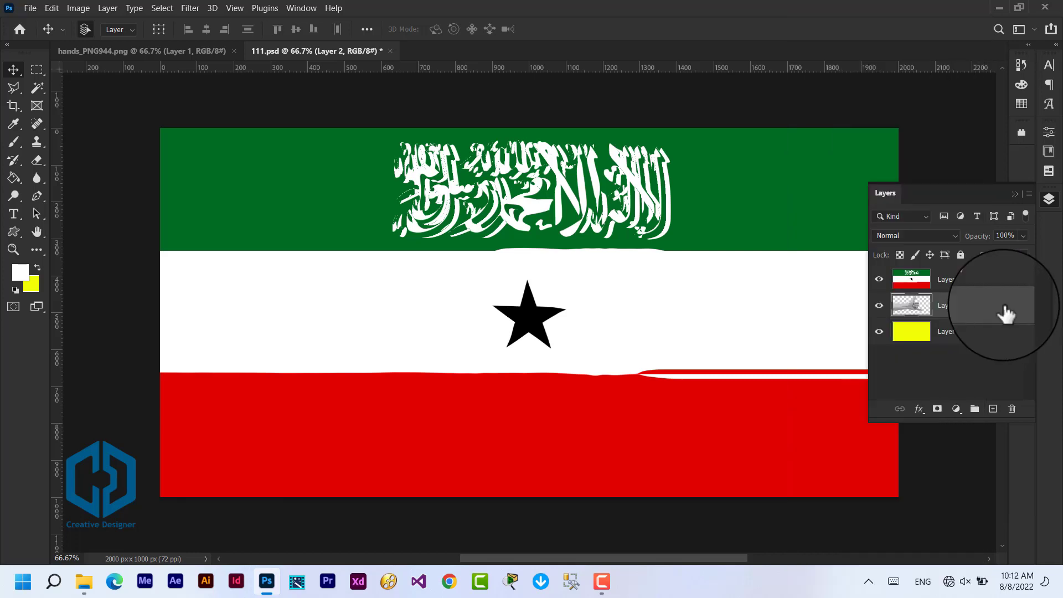
right_click(912, 313)
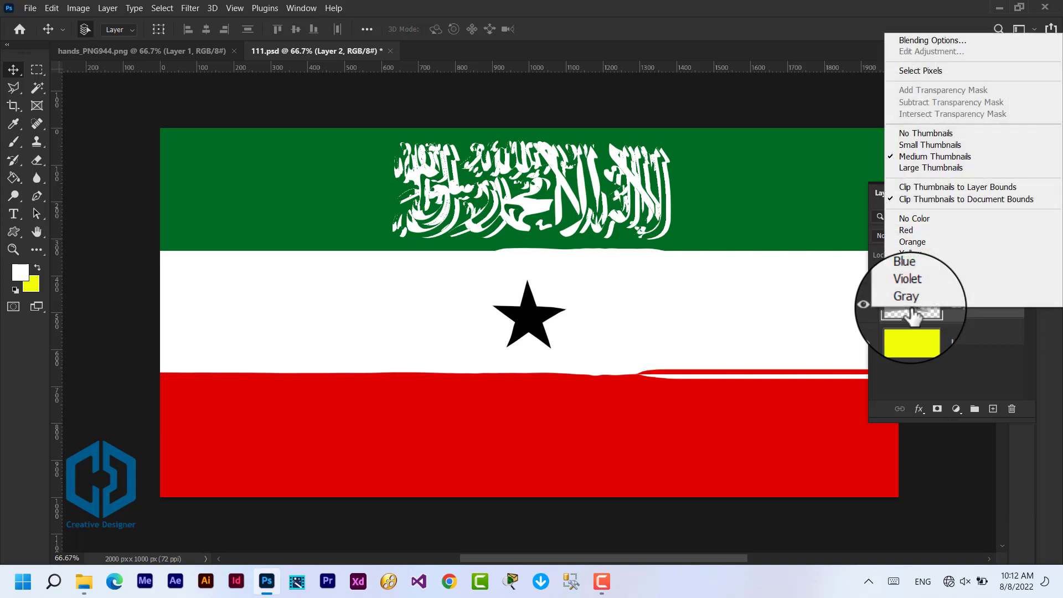
left_click(960, 74)
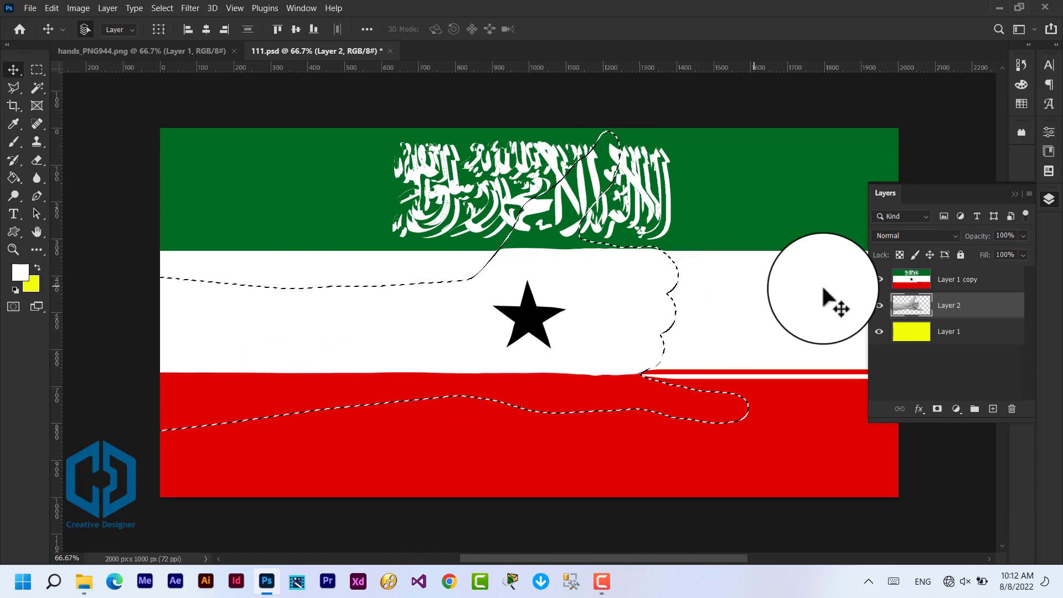
left_click(940, 283)
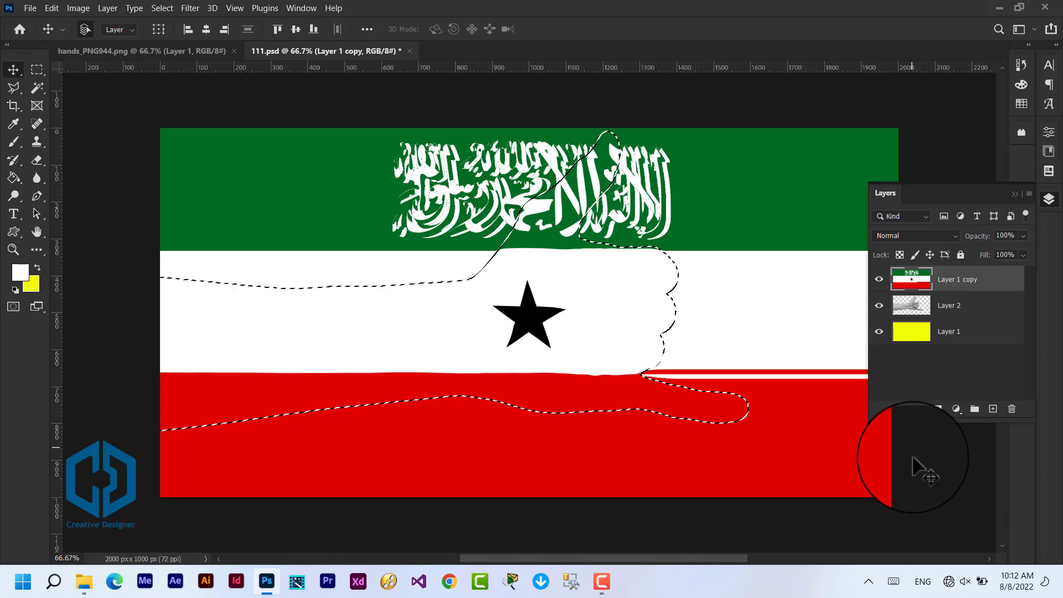
left_click(936, 409)
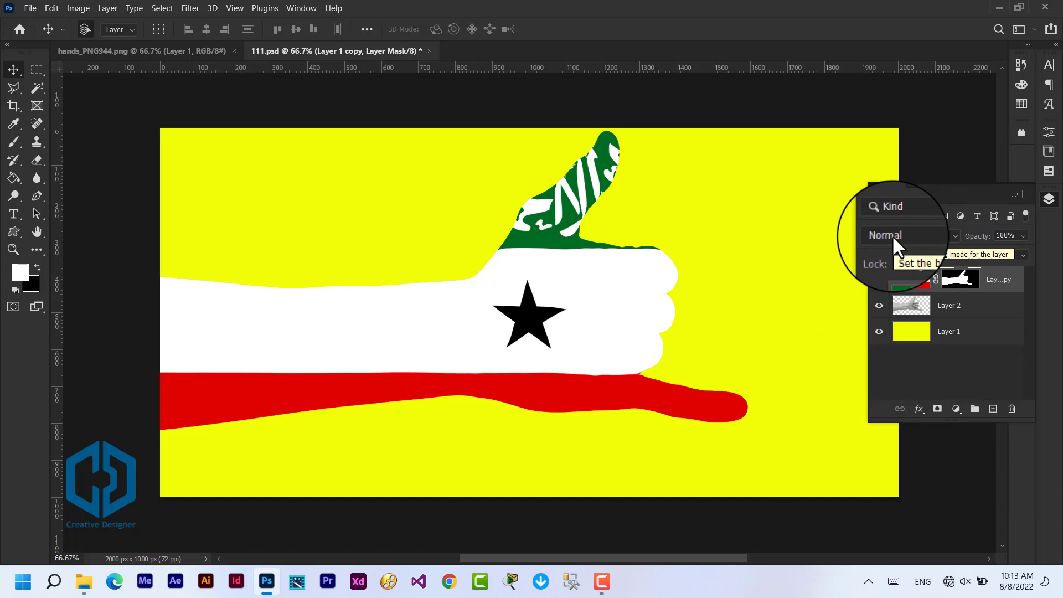
Step: Set the blending mode of the masked flag layer to Multiply and hide the layer list
left_click(954, 236)
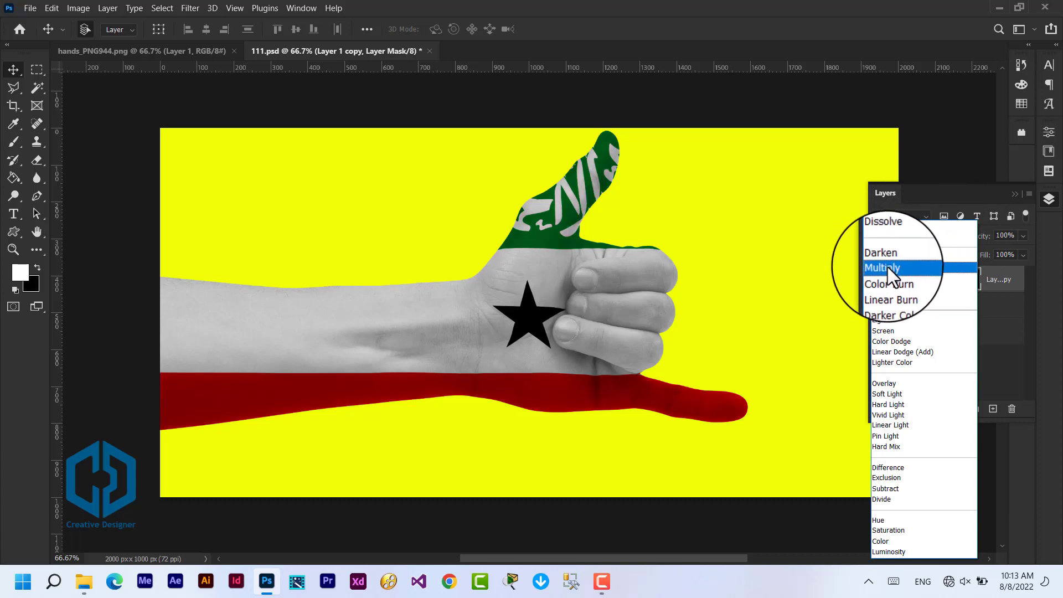
left_click(887, 266)
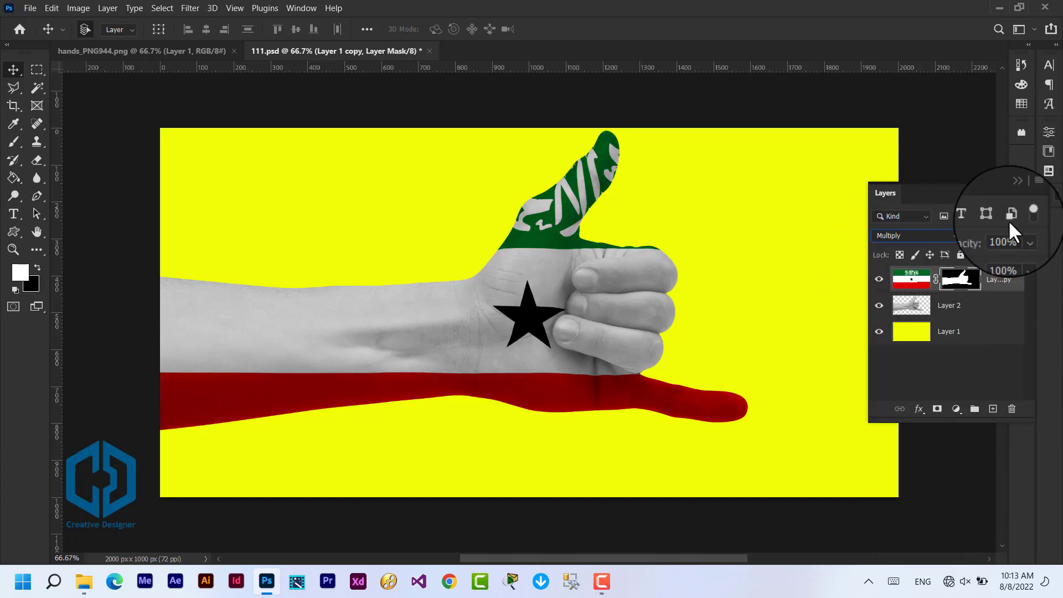
left_click(1014, 193)
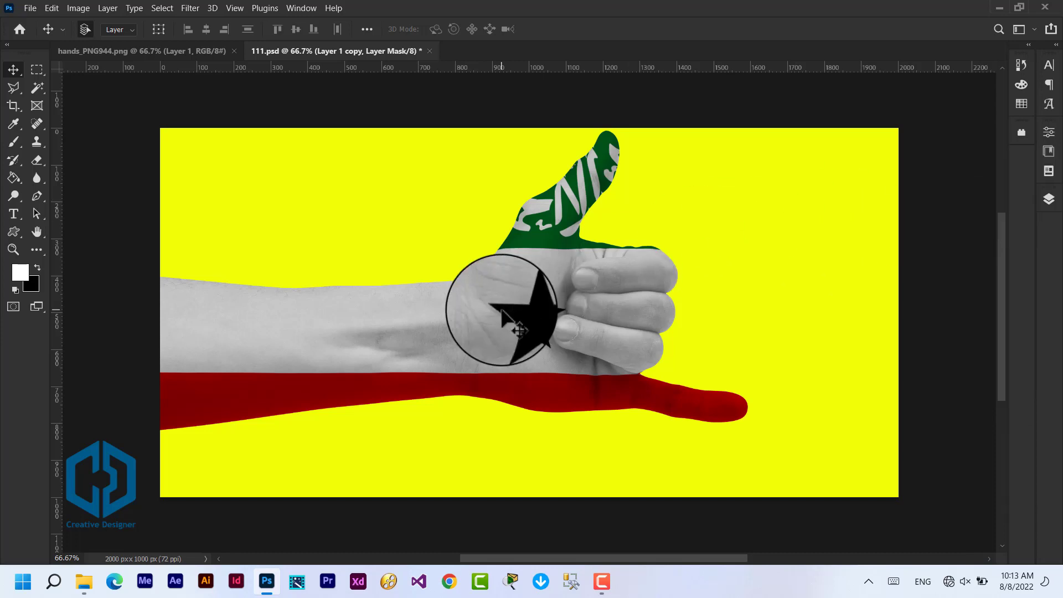
Step: Examine up close and at full view how the flag's star and stripes blend with the hand's skin texture
key("ctrl+plus")
key("ctrl+plus")
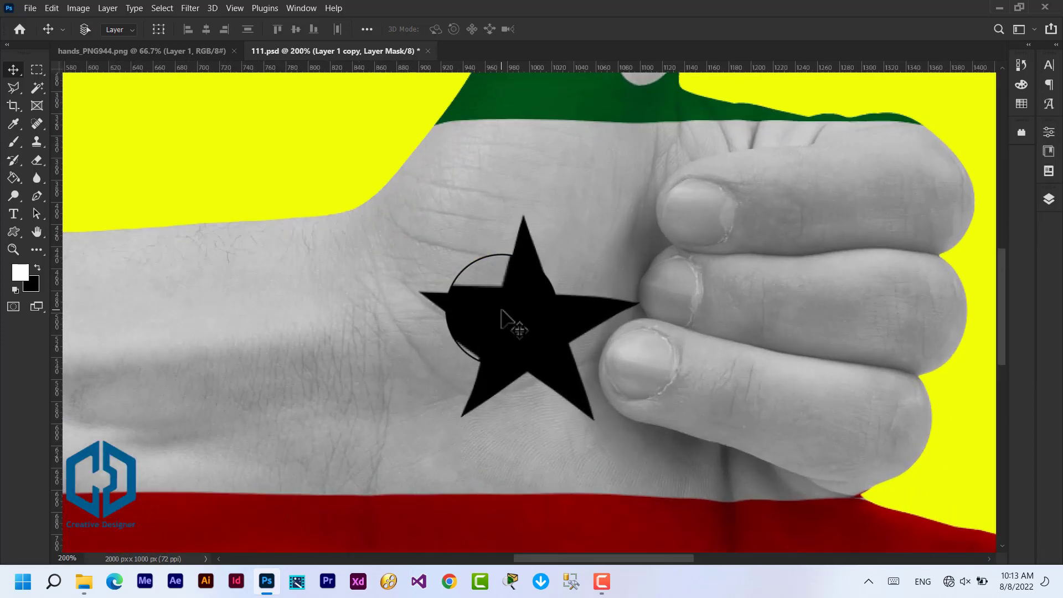
key("ctrl+minus")
key("ctrl+minus")
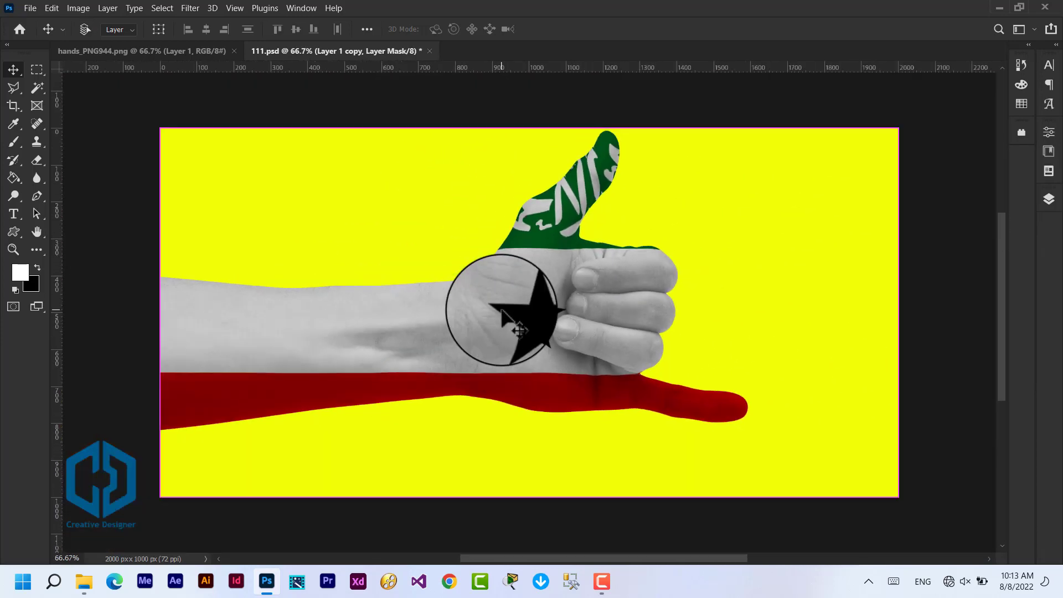
key("ctrl+plus")
key("ctrl+plus")
key("ctrl+plus")
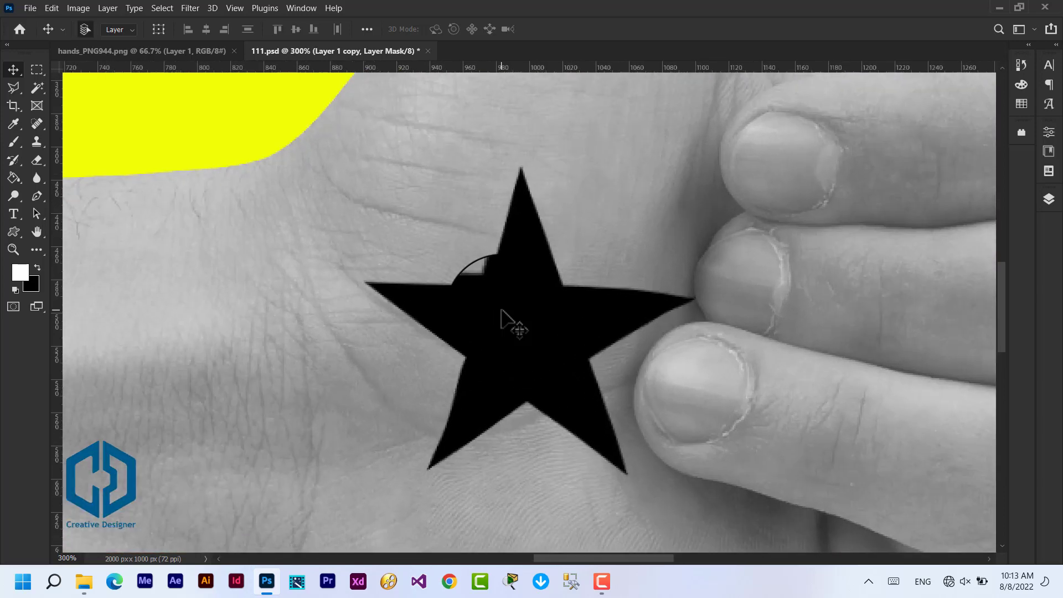
key("ctrl+minus")
key("ctrl+minus")
key("ctrl+minus")
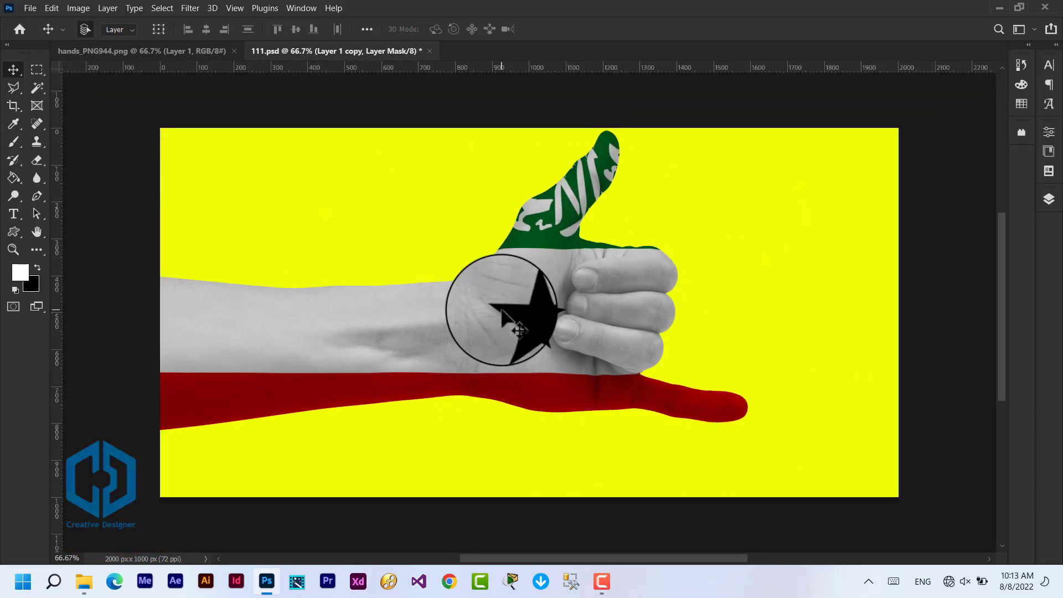
scroll(501, 312, "up", 1)
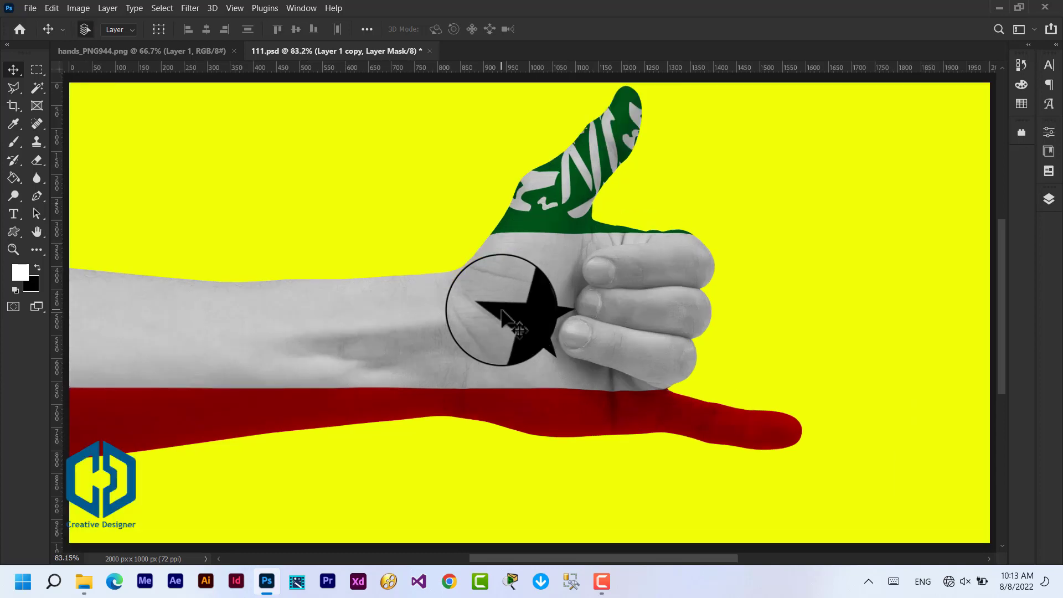
scroll(502, 311, "down", 1)
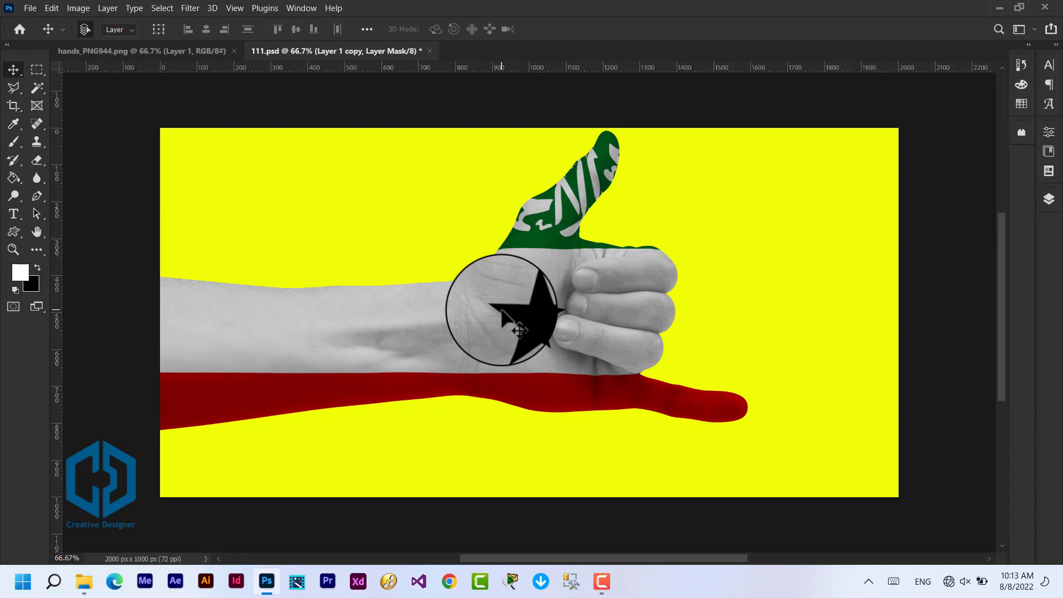